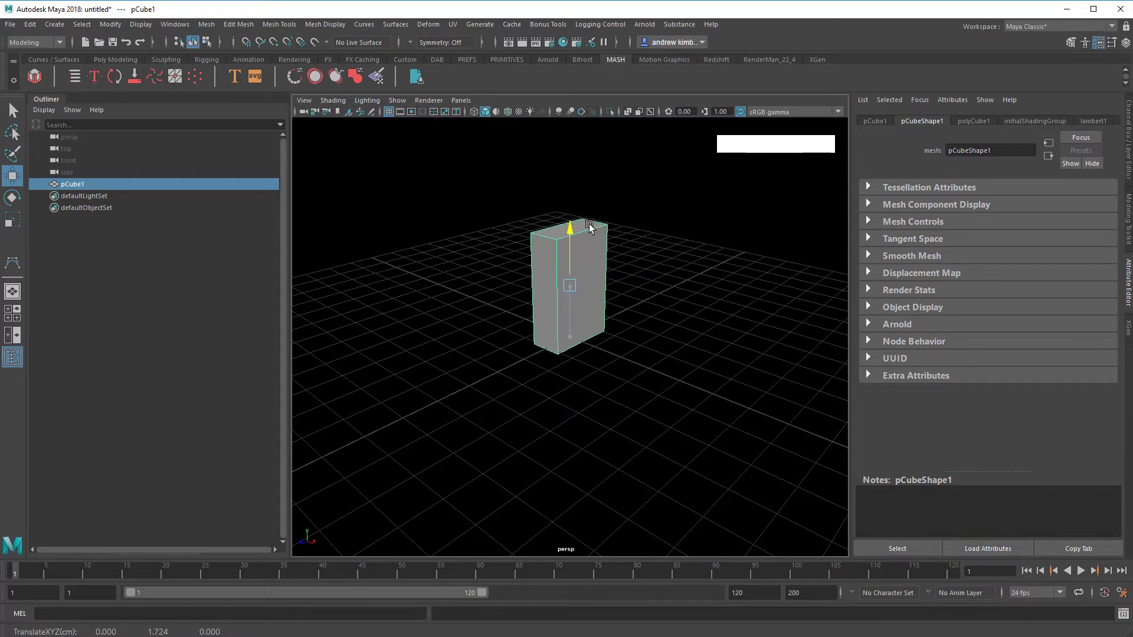
Insert two edge loops around the box, one close to each long edge of its narrow side, to outline the book covers.
scroll(590, 229, up, 3)
alt+drag(592, 230, 634, 291)
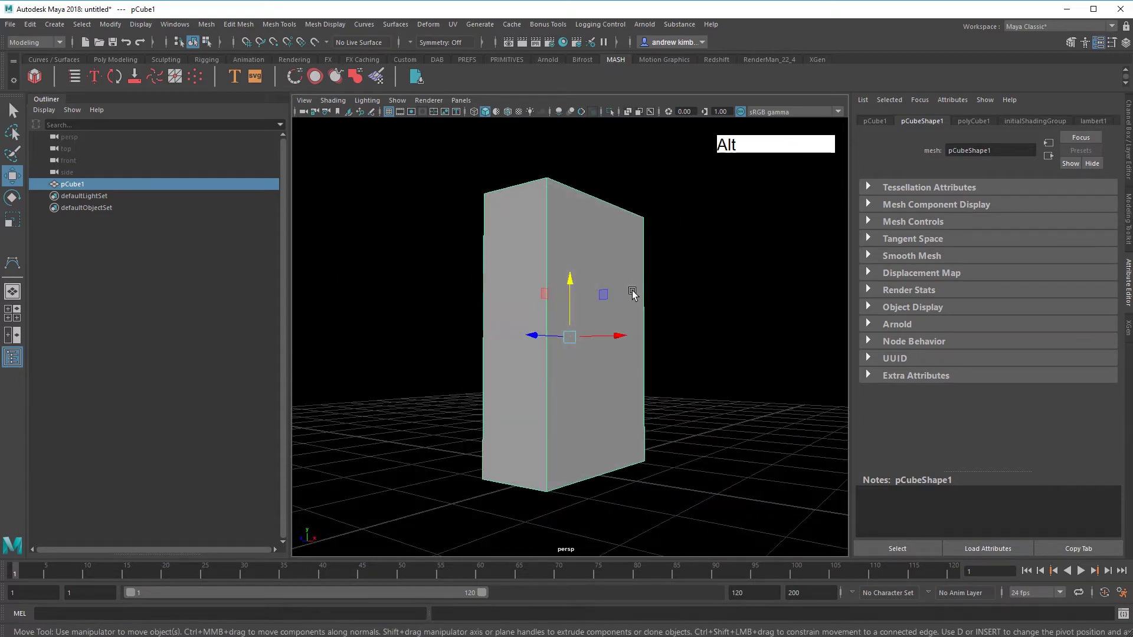
alt+middle_drag(635, 291, 640, 295)
click(642, 294)
alt+drag(640, 295, 617, 321)
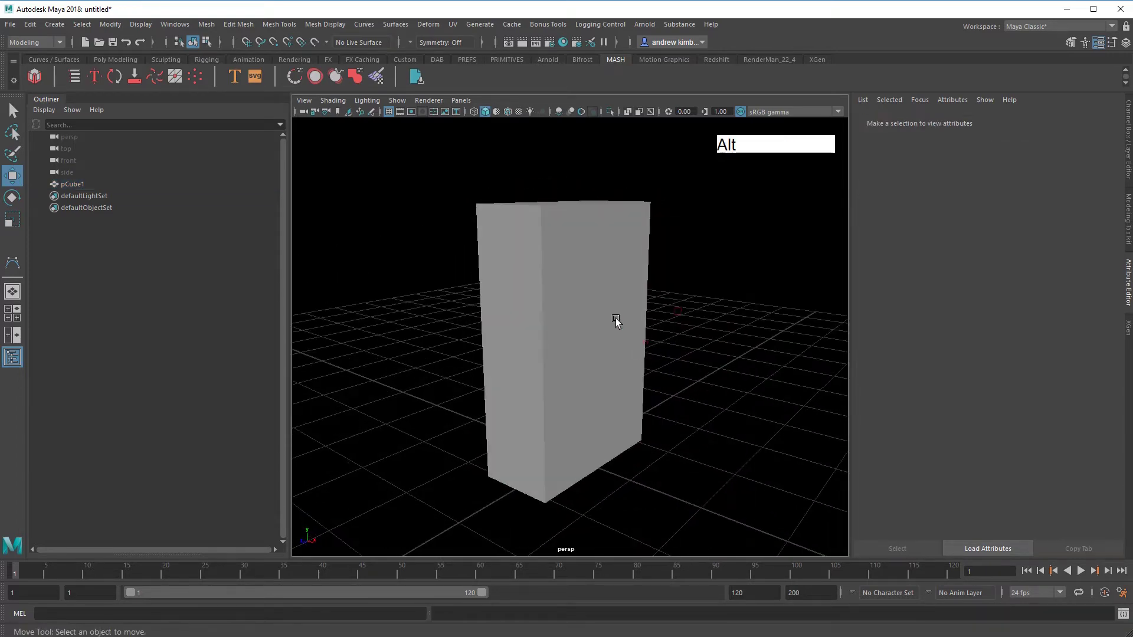
click(638, 323)
click(239, 24)
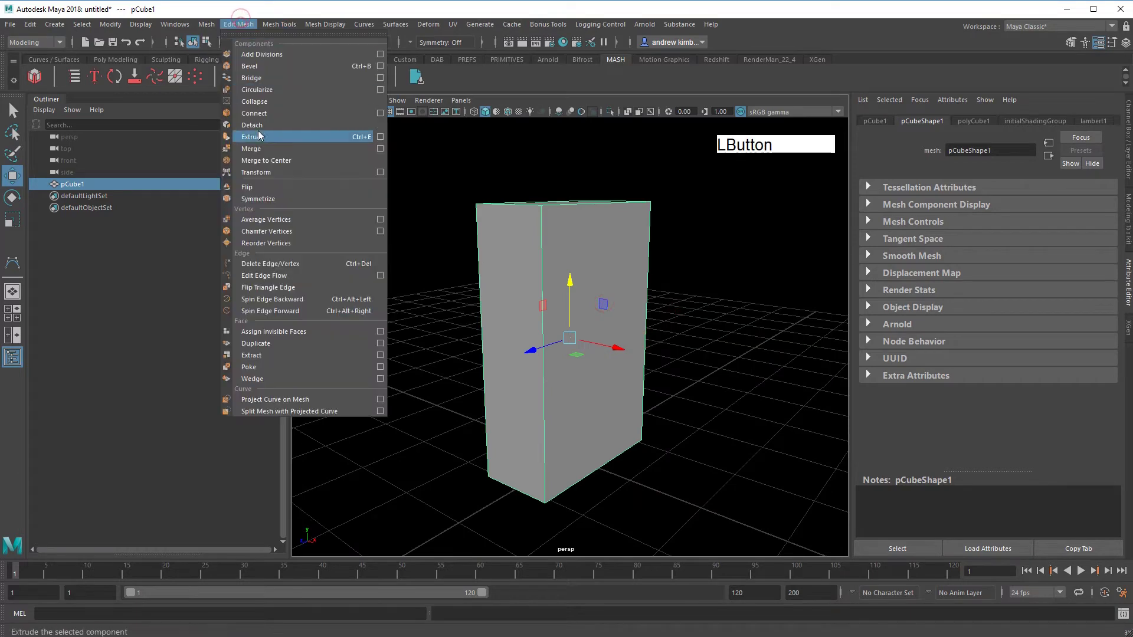
click(306, 113)
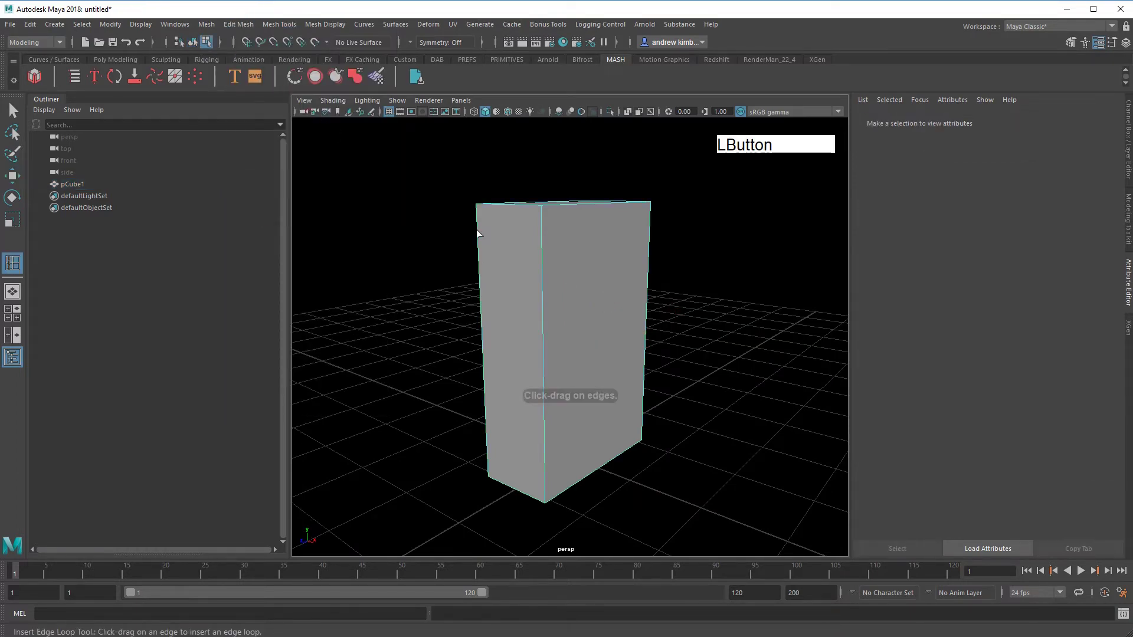
alt+drag(476, 227, 581, 310)
click(445, 252)
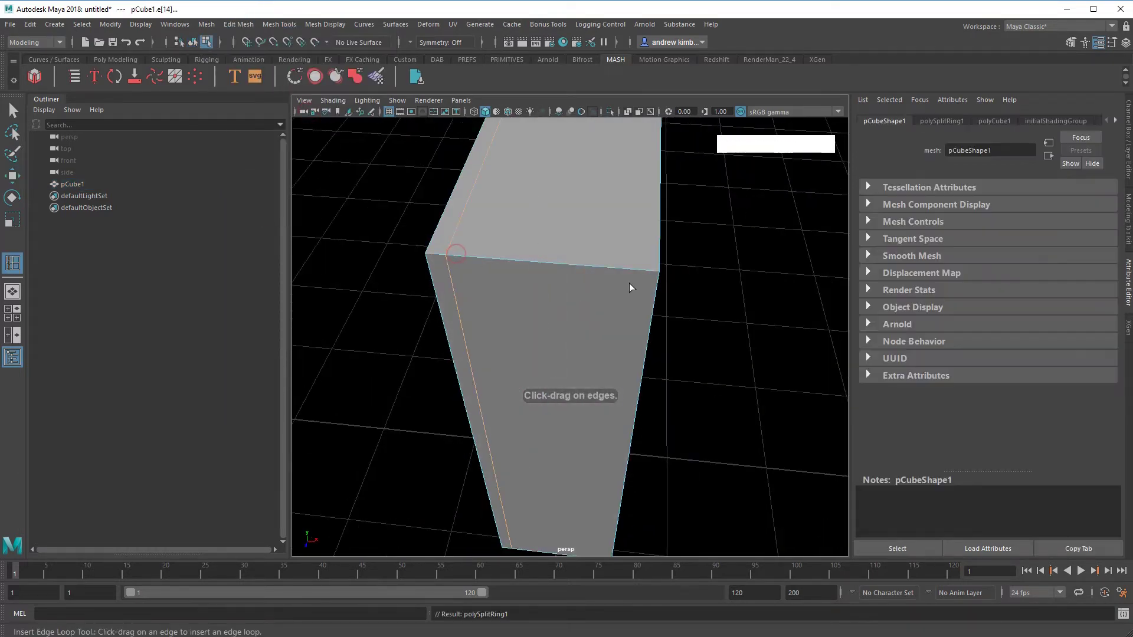
click(640, 268)
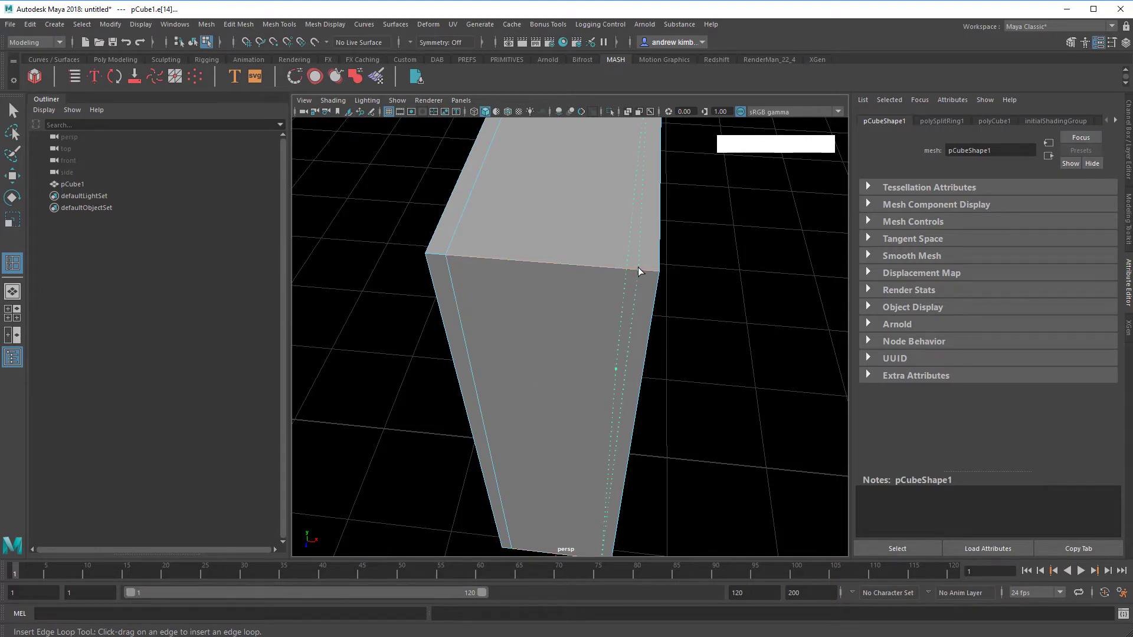
Insert an edge loop across the wide cover faces close to the spine edge.
alt+drag(638, 267, 491, 318)
click(461, 311)
click(455, 250)
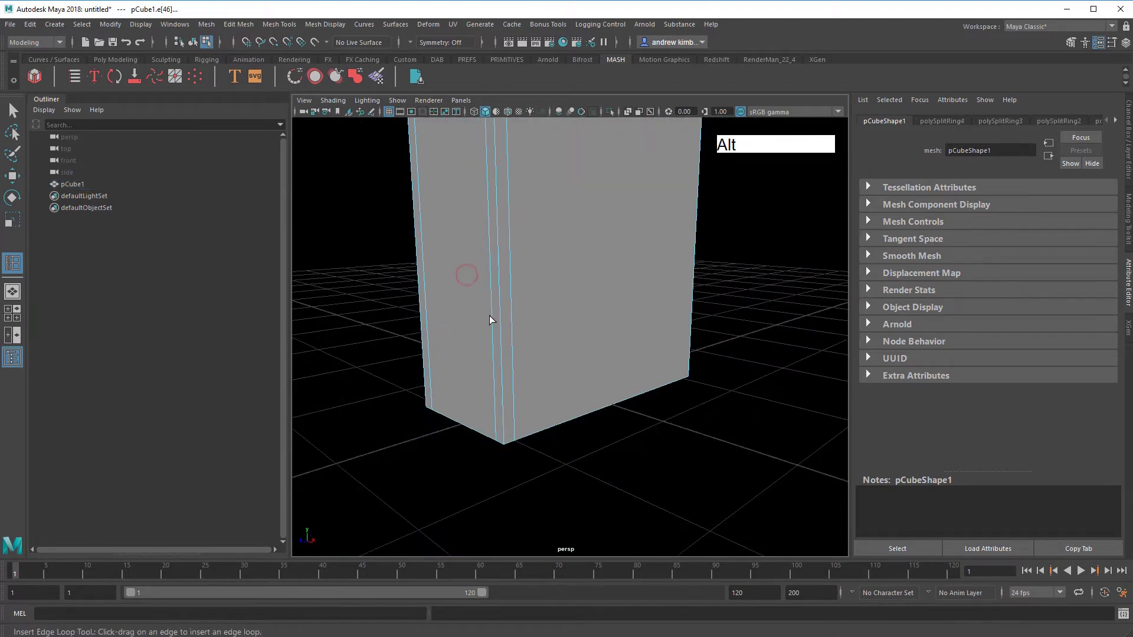
Extrude the inner faces of the top, bottom and page side inward together, with a local Z translation of about -0.112.
alt+drag(506, 434, 536, 376)
key(w)
click(534, 243)
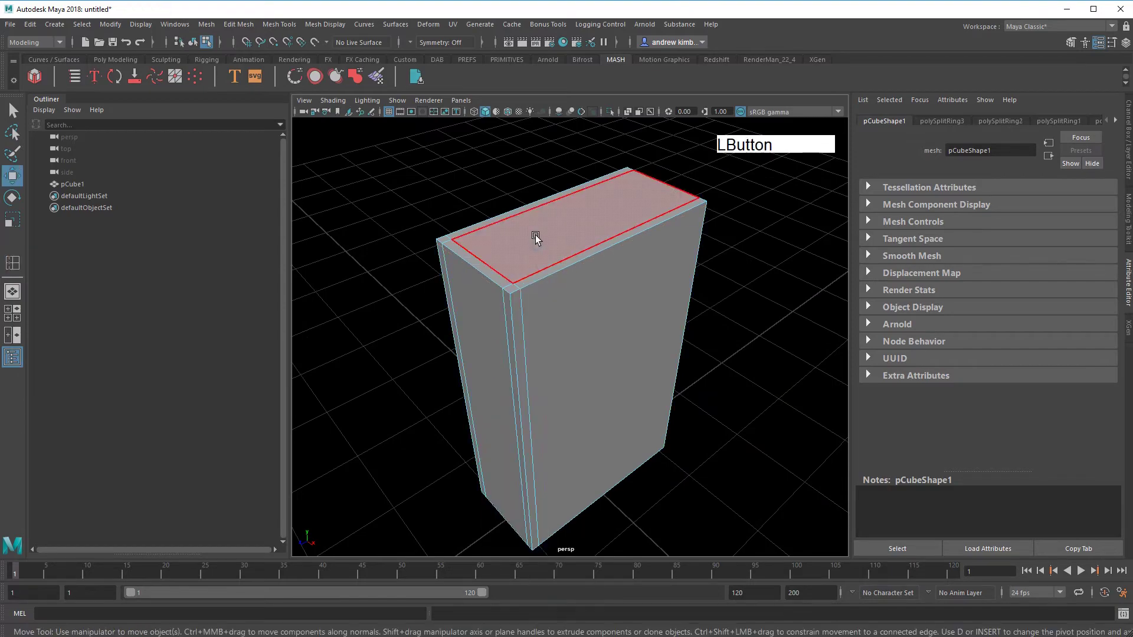
alt+drag(534, 243, 497, 273)
shift+click(653, 323)
alt+middle_drag(637, 407, 607, 306)
alt+drag(607, 306, 593, 230)
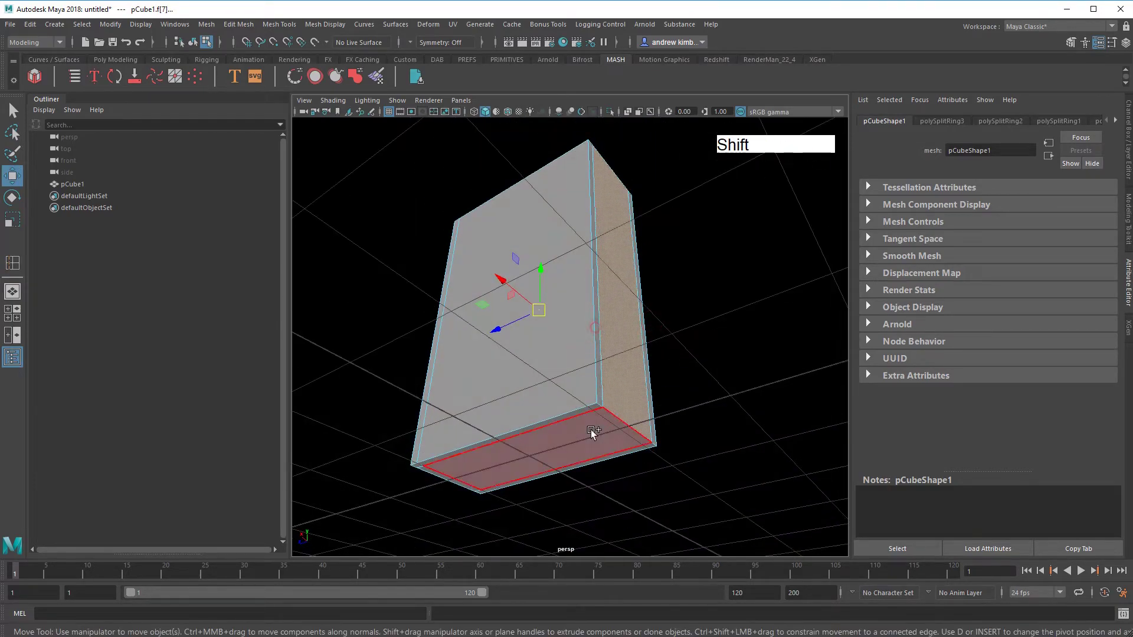
shift+click(590, 430)
alt+drag(594, 327, 538, 359)
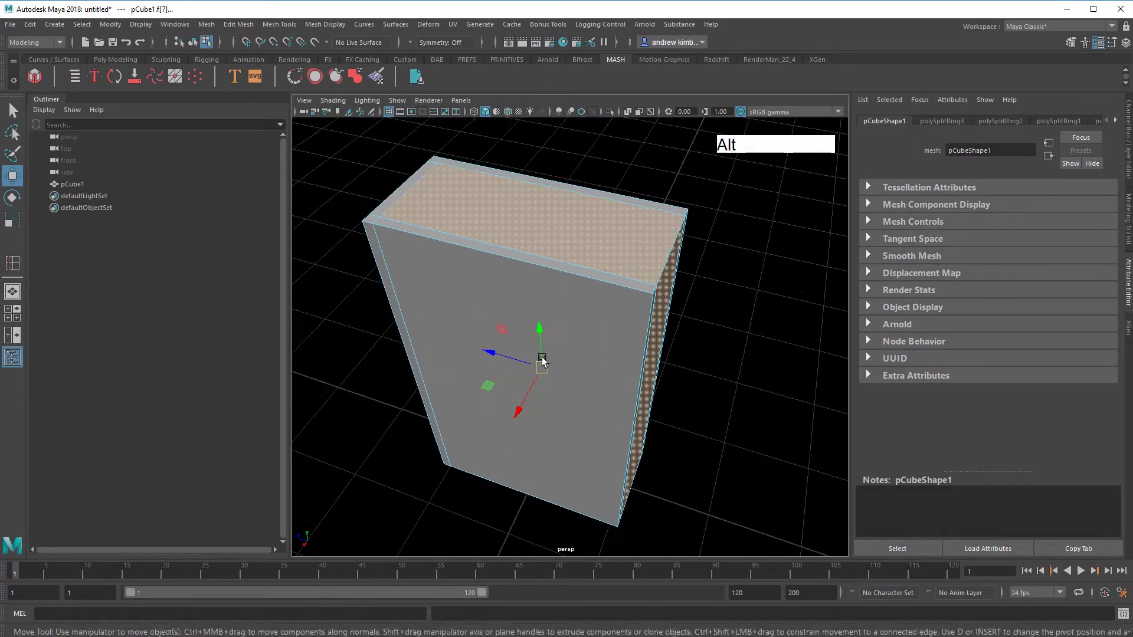
click(253, 24)
mouse_move(276, 24)
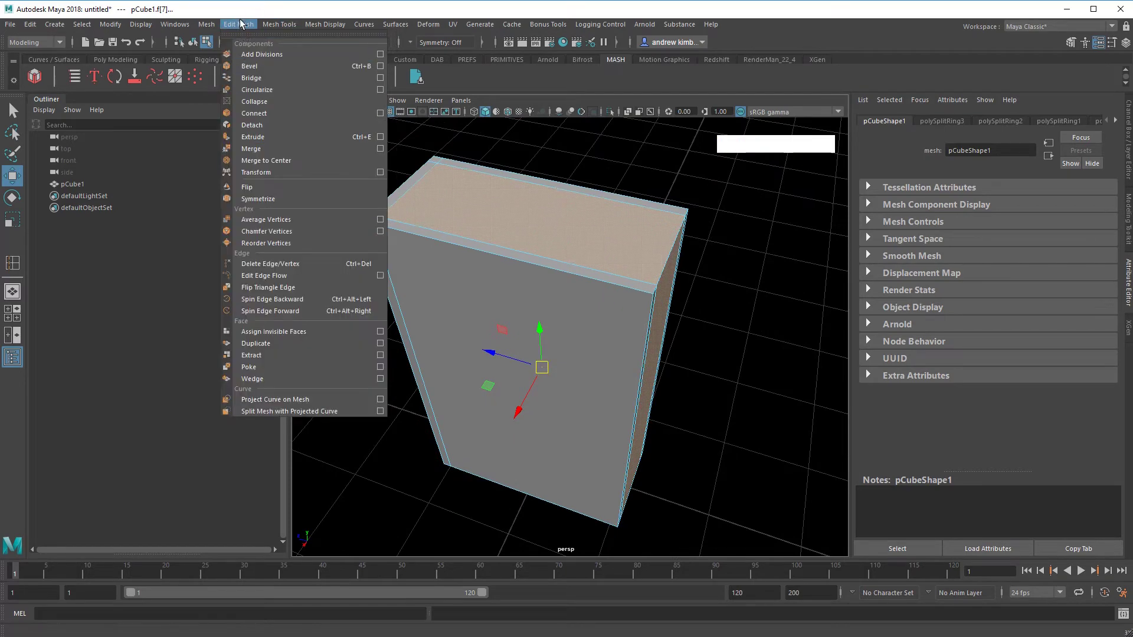
mouse_move(229, 23)
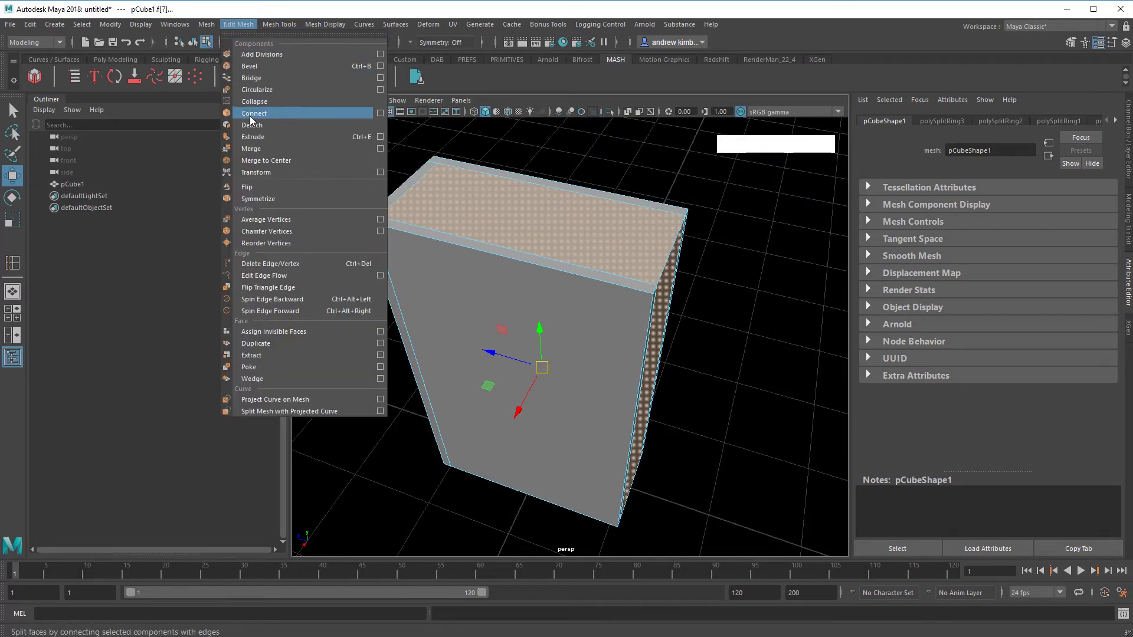
click(252, 136)
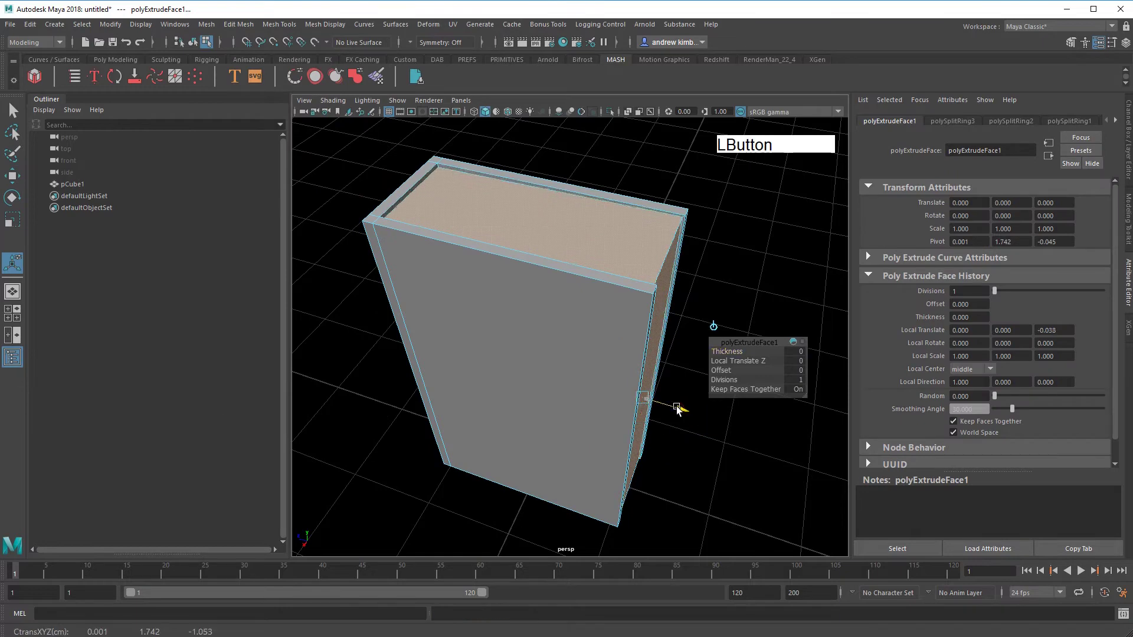
drag(677, 410, 669, 407)
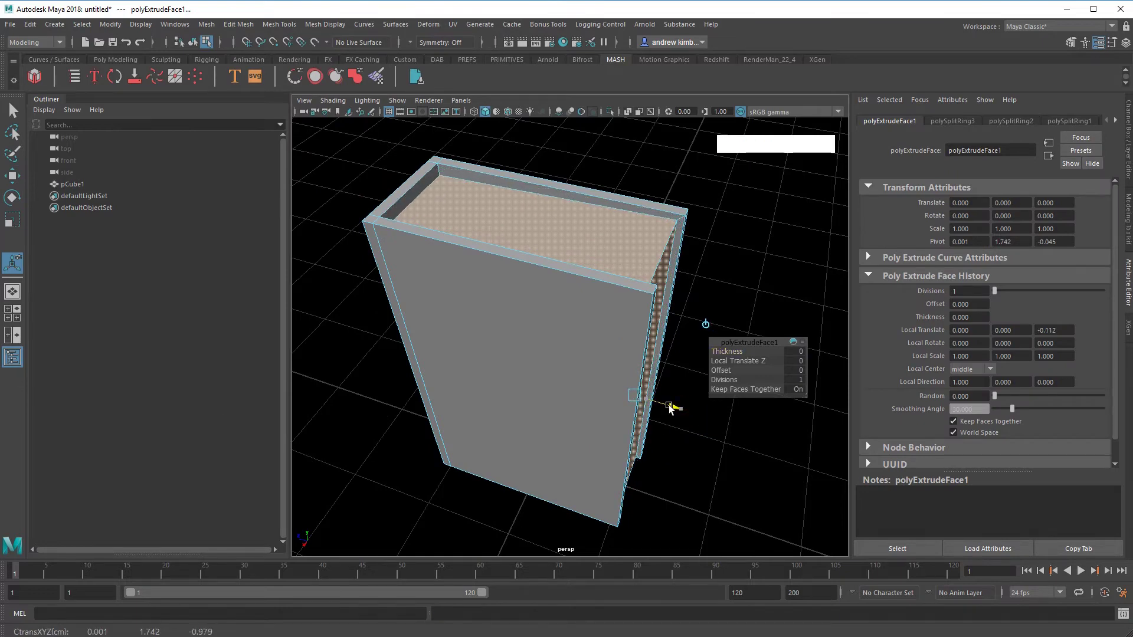
Scale the corner vertices of the recessed page side vertically to adjust the page block between the covers.
right_drag(618, 246, 640, 238)
alt+drag(658, 260, 483, 142)
alt+middle_drag(568, 491, 561, 295)
mouse_move(507, 322)
alt+mouse_down()
mouse_move(599, 334)
mouse_move(477, 334)
mouse_move(503, 321)
alt+mouse_up()
shift+click(607, 334)
shift+click(463, 335)
key(r)
alt+middle_drag(493, 331, 489, 362)
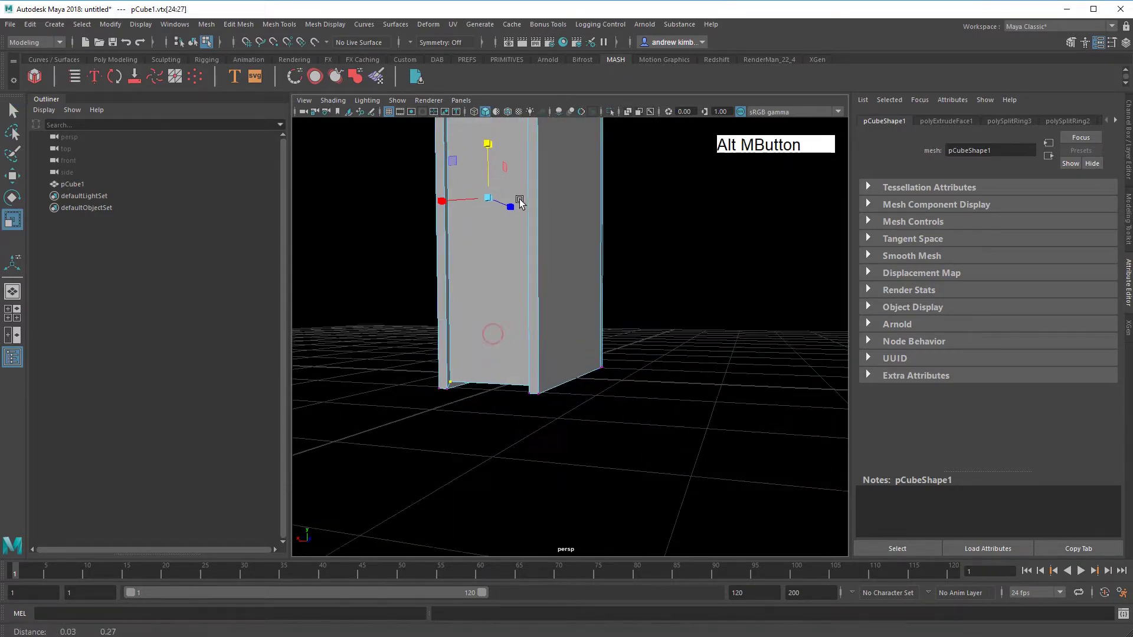
alt+middle_drag(486, 147, 495, 190)
alt+drag(496, 190, 524, 361)
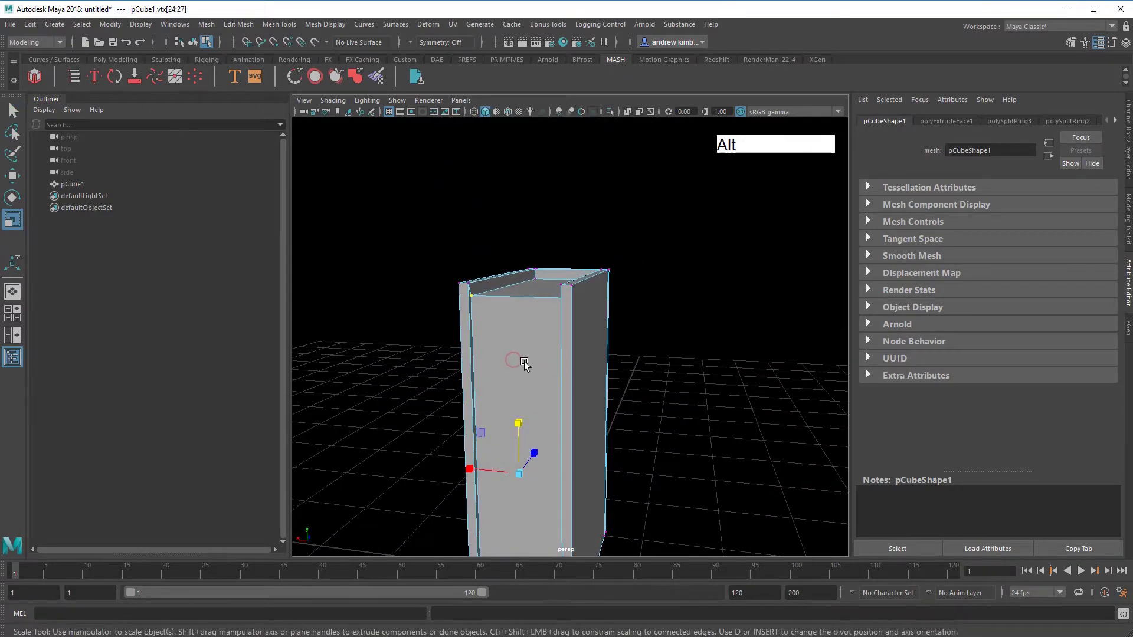
alt+drag(549, 318, 525, 325)
alt+right_drag(545, 327, 523, 303)
alt+drag(523, 303, 518, 327)
alt+right_drag(517, 326, 539, 346)
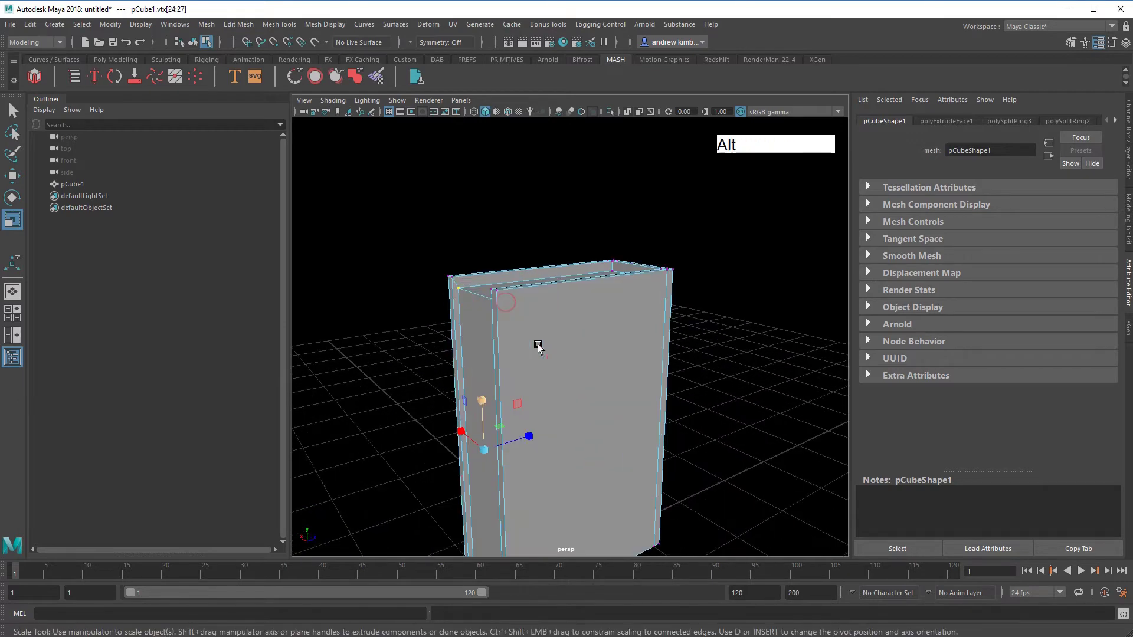
key(w)
click(483, 207)
Insert supporting edge loops on the book near the spine, the upper edge and the lower edge of the covers.
click(193, 43)
click(265, 26)
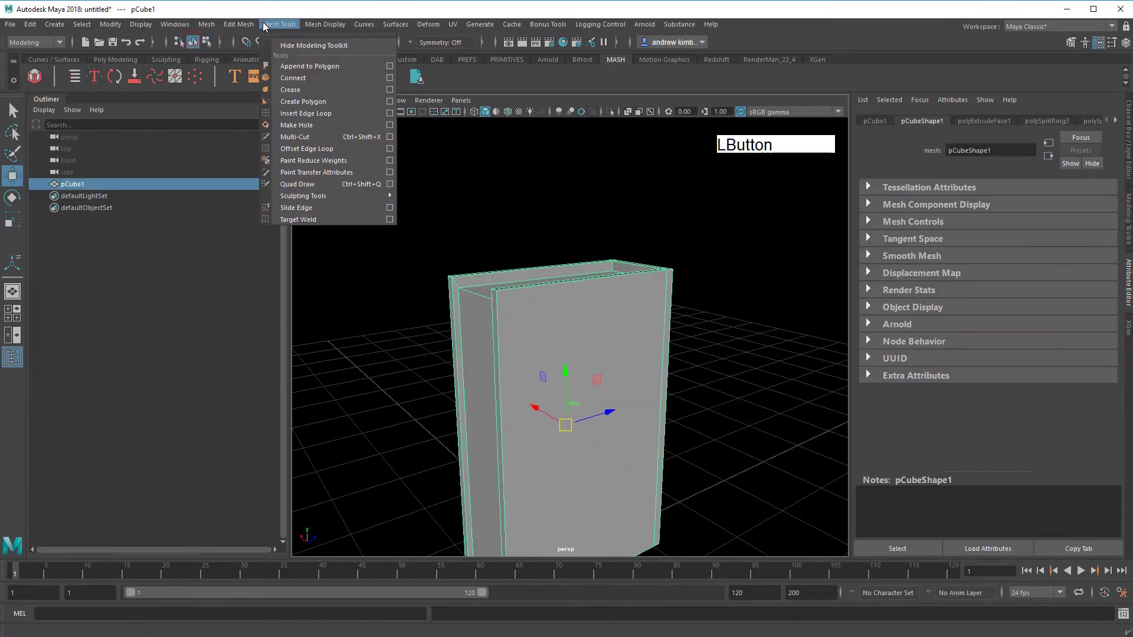
click(305, 112)
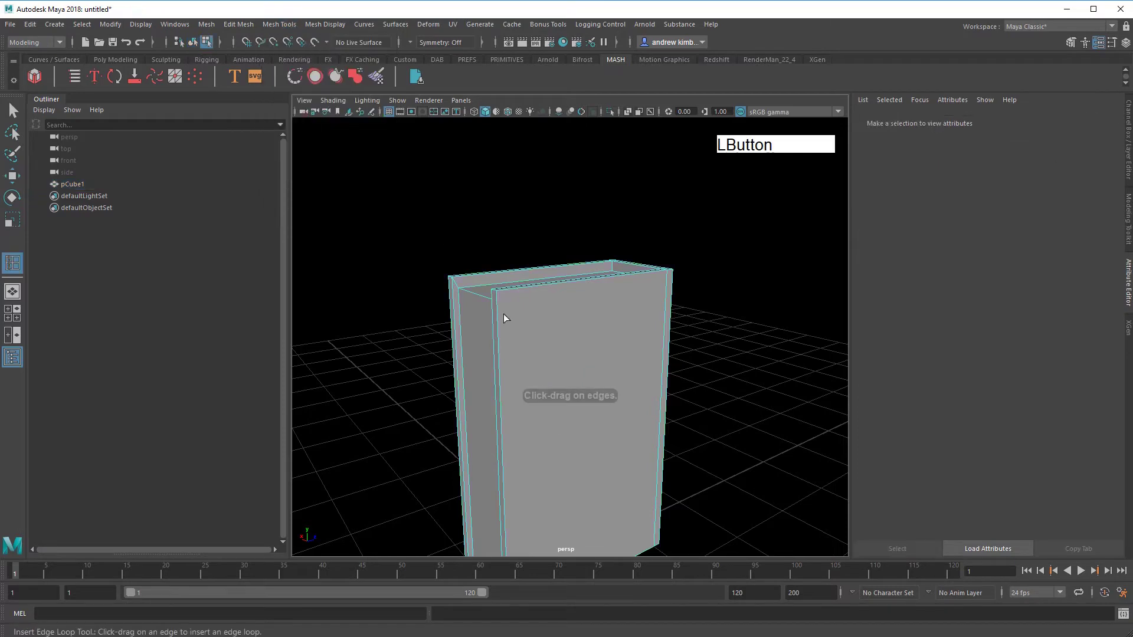
click(509, 289)
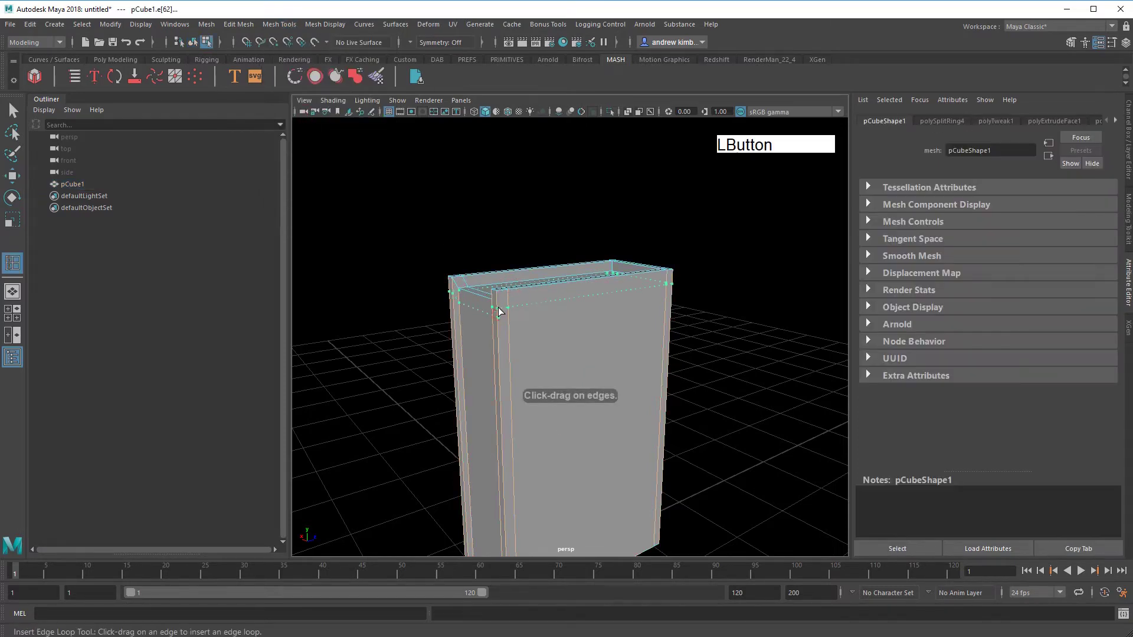
alt+middle_drag(498, 310, 531, 145)
drag(522, 400, 530, 414)
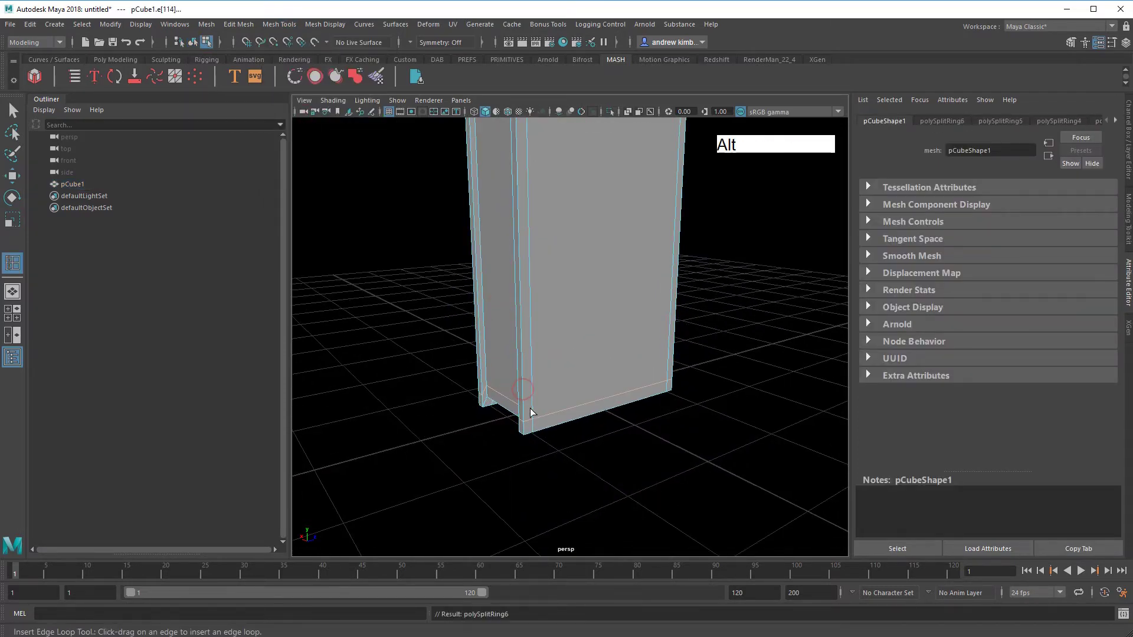
Insert further supporting edge loops near the book's outer edges and its recessed page block, undoing an unwanted change.
alt+right_drag(531, 407, 536, 277)
alt+middle_drag(535, 278, 551, 352)
alt+drag(573, 373, 598, 353)
alt+middle_drag(598, 353, 525, 356)
key(1)
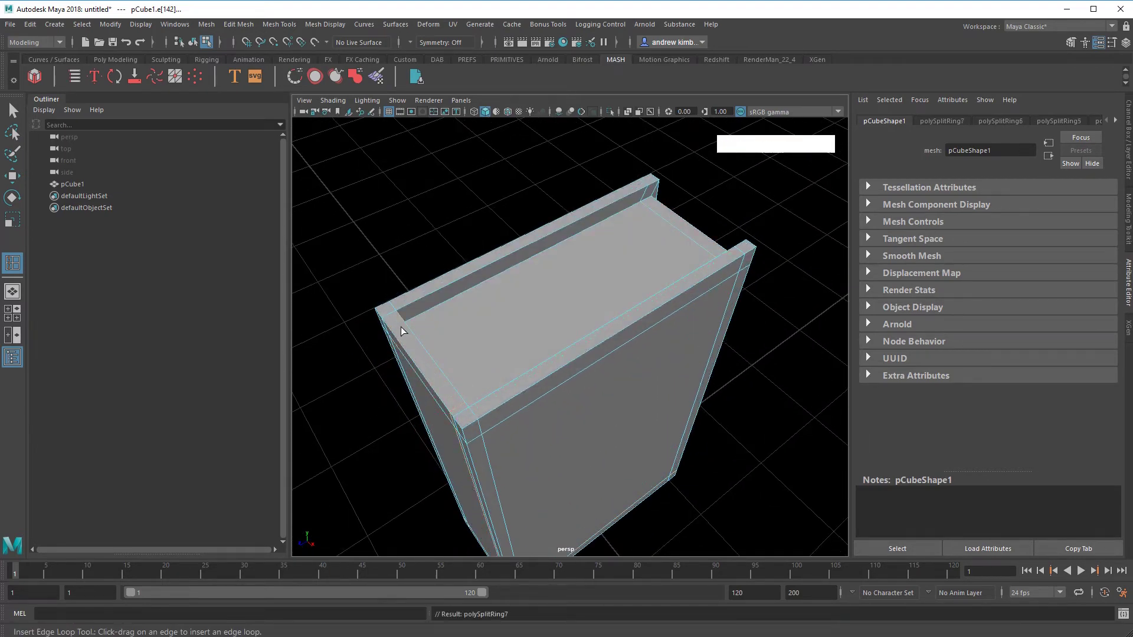
drag(397, 324, 510, 341)
key(ctrl+z)
alt+drag(510, 341, 473, 320)
Preview the book in smooth mesh display, return to object selection and restore the unsmoothed display.
key(3)
key(w)
click(377, 207)
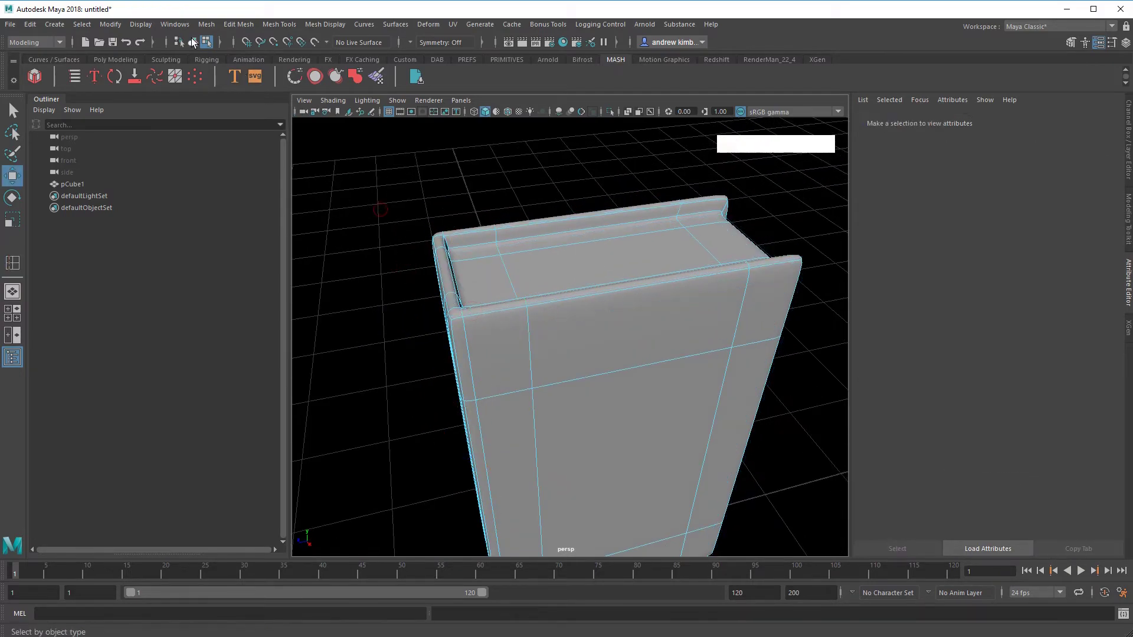
click(193, 42)
alt+drag(391, 256, 596, 289)
click(558, 273)
key(1)
click(700, 200)
alt+drag(700, 199, 582, 314)
click(582, 313)
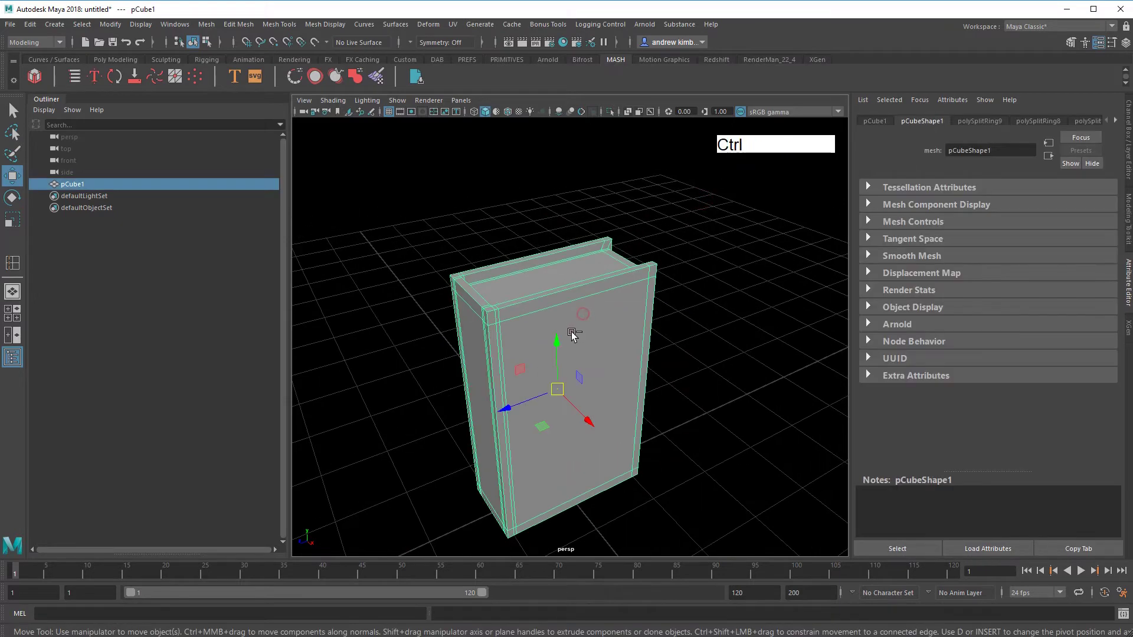
Rename the cube as book_1 in the scene hierarchy.
double_click(96, 185)
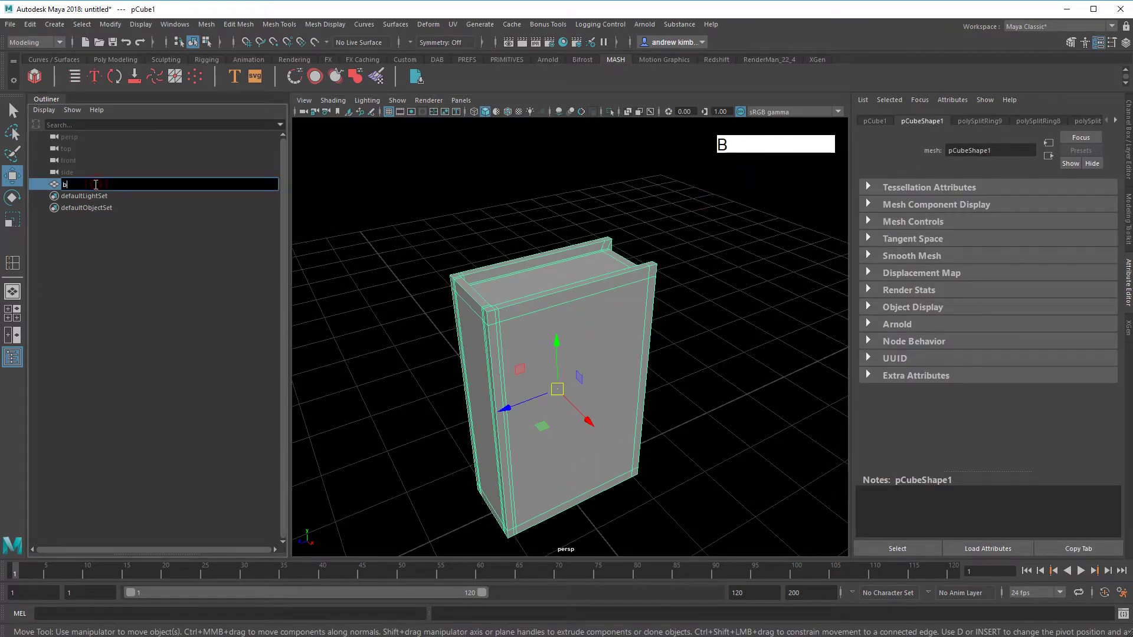
text(book_)
key(KP_Enter)
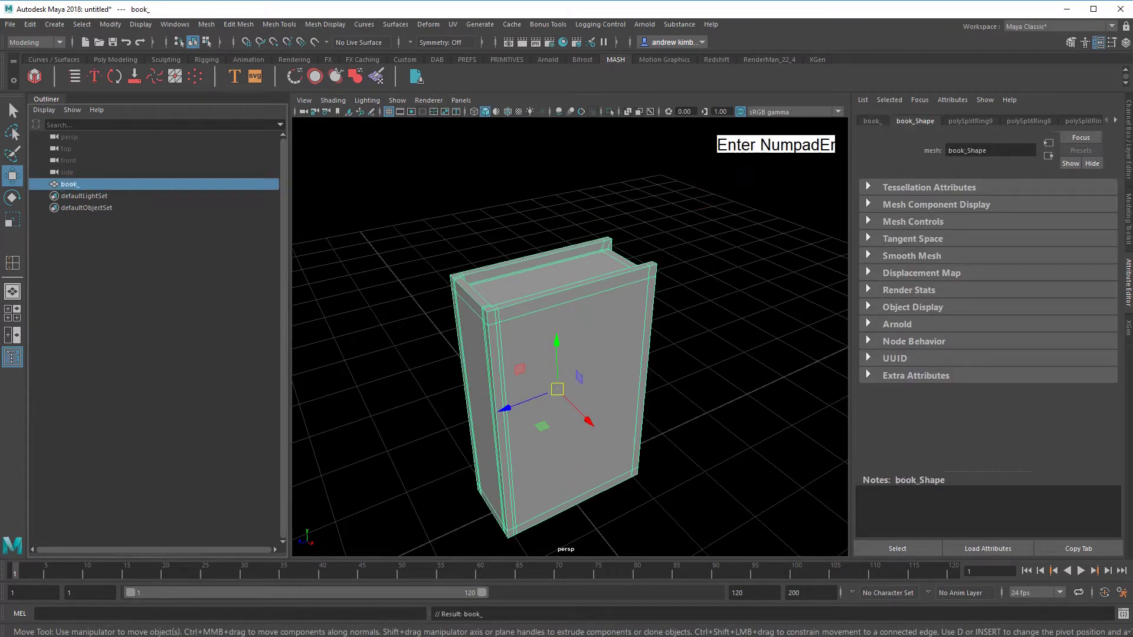
click(442, 204)
click(475, 292)
Duplicate the first book, scale the copy to different proportions and reposition it.
key(ctrl+d)
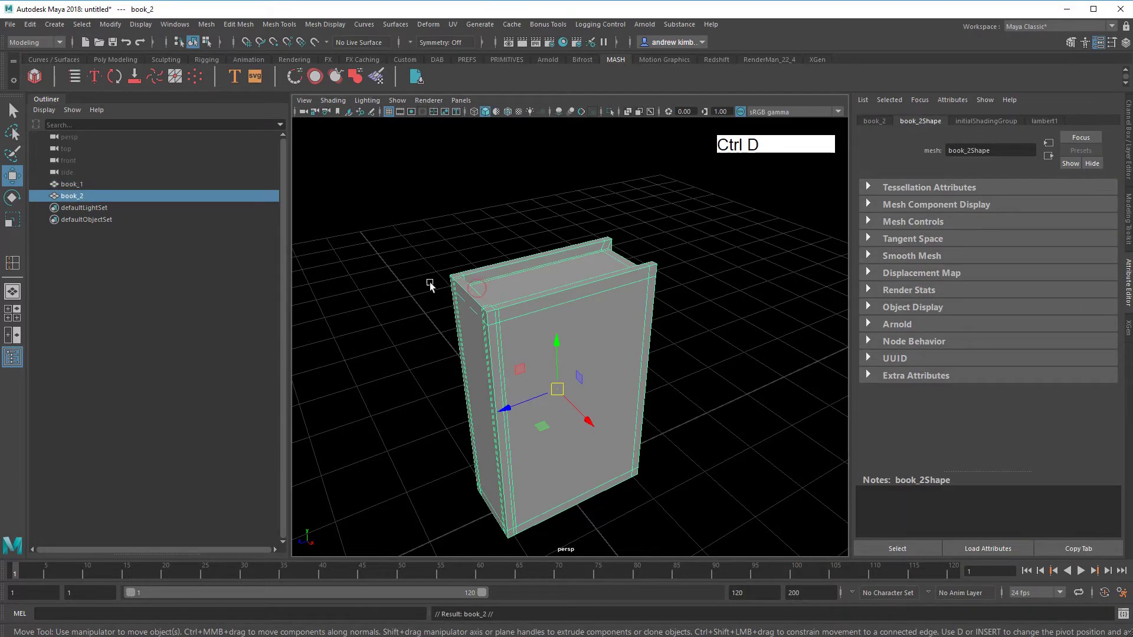
alt+drag(430, 282, 546, 374)
key(r)
drag(625, 406, 605, 298)
key(w)
alt+middle_drag(605, 298, 614, 294)
key(r)
alt+drag(614, 293, 650, 366)
Duplicate the second book to make a third variant, resize it and adjust its vertical position.
key(ctrl+d)
drag(580, 305, 581, 311)
key(w)
drag(579, 304, 616, 291)
alt+middle_drag(617, 291, 619, 294)
alt+drag(619, 298, 565, 295)
key(z)
alt+drag(564, 295, 584, 338)
Duplicate the third book and scale the copy along its cover width and its thickness.
key(ctrl+d)
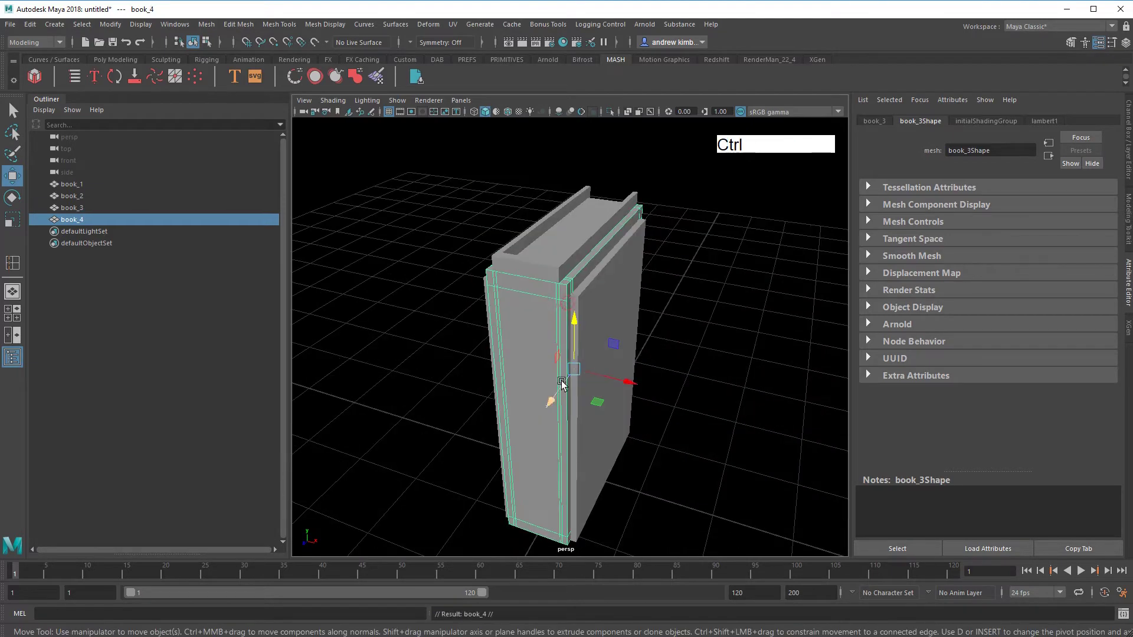
key(r)
drag(554, 394, 503, 380)
key(w)
key(r)
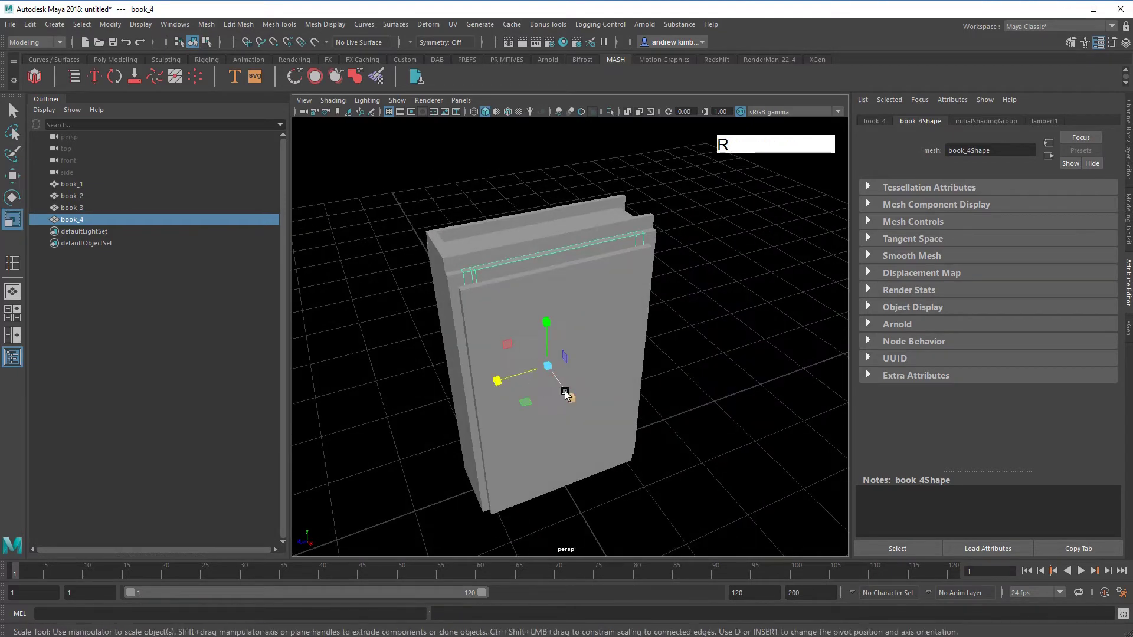
drag(570, 392, 573, 398)
Duplicate the fourth book, scale the copy's cover width and height, and move it vertically to about Y 1.602.
key(ctrl+d)
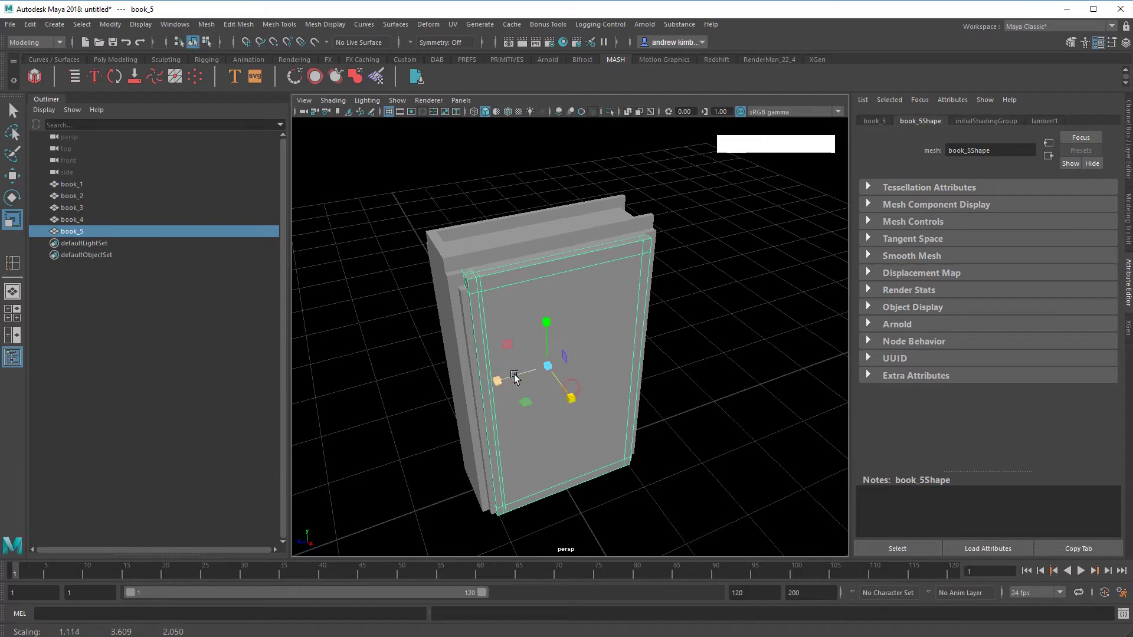
drag(514, 375, 527, 371)
drag(544, 326, 546, 338)
key(w)
alt+drag(546, 338, 526, 286)
middle_drag(526, 285, 530, 291)
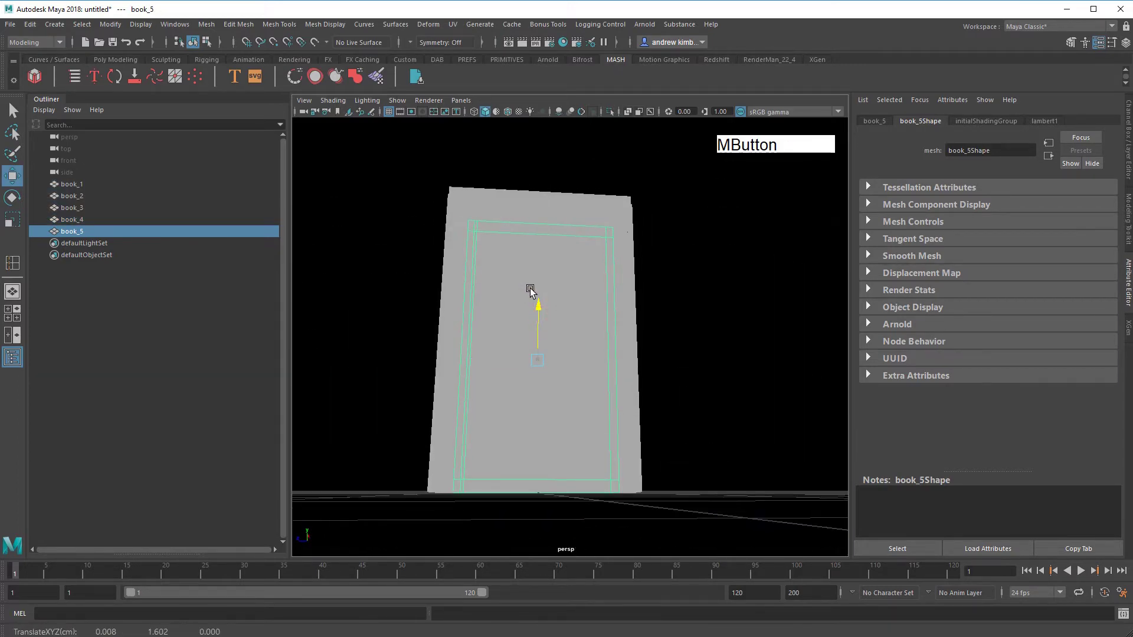
Duplicate the fifth book, resize the copy using wireframe display, and adjust its vertical position before restoring shaded display.
alt+drag(530, 289, 594, 387)
key(ctrl+d)
key(r)
key(4)
alt+drag(595, 387, 623, 389)
alt+drag(622, 388, 546, 328)
key(w)
alt+drag(546, 326, 545, 297)
key(5)
alt+drag(546, 299, 549, 294)
middle_drag(549, 294, 549, 291)
alt+drag(550, 292, 567, 331)
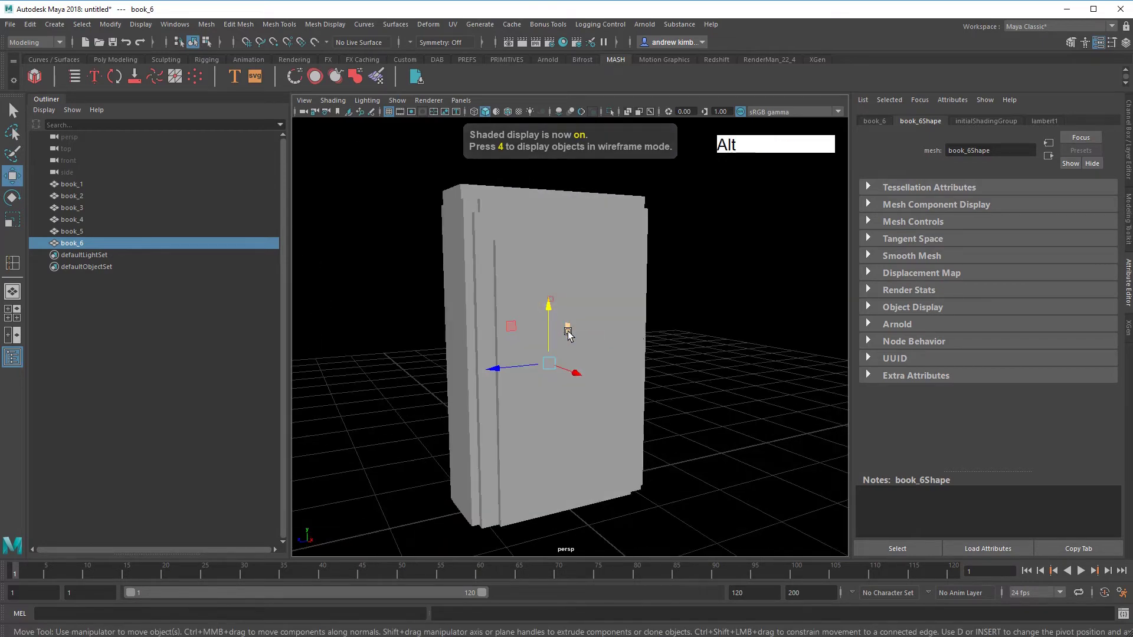
Select all six books and reveal the X, Y and Z coordinate entry fields.
alt+right_drag(554, 322, 513, 310)
click(372, 233)
drag(447, 232, 545, 334)
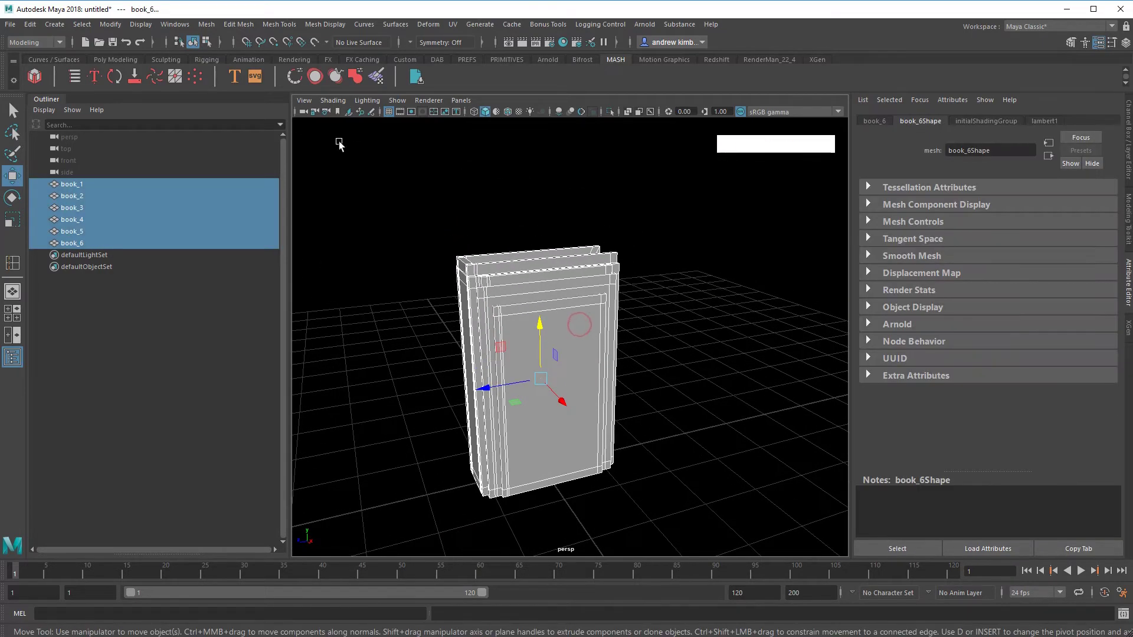
alt+drag(515, 158, 536, 167)
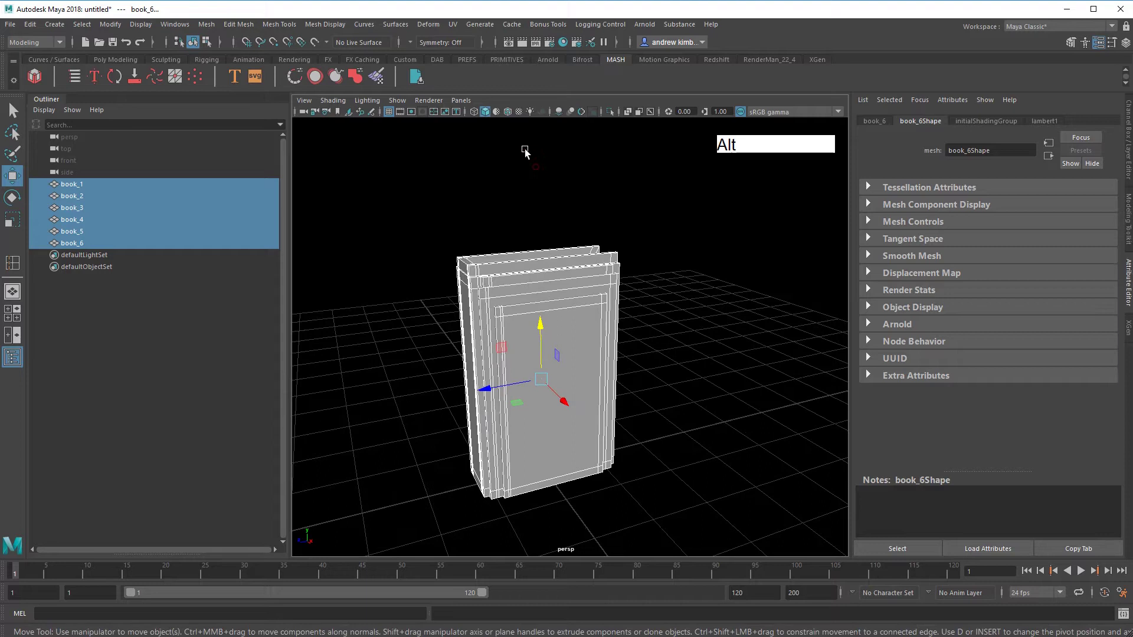
click(617, 43)
alt+drag(547, 223, 543, 217)
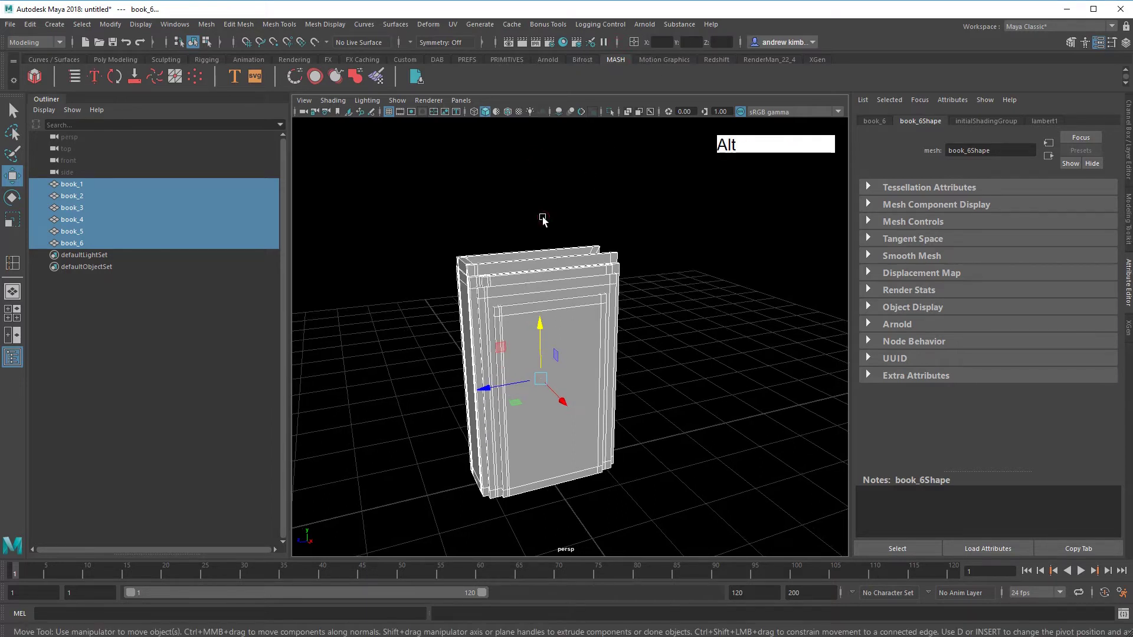
Move the shared pivot of the six selected books to the centre of their bottom face.
key(Insert)
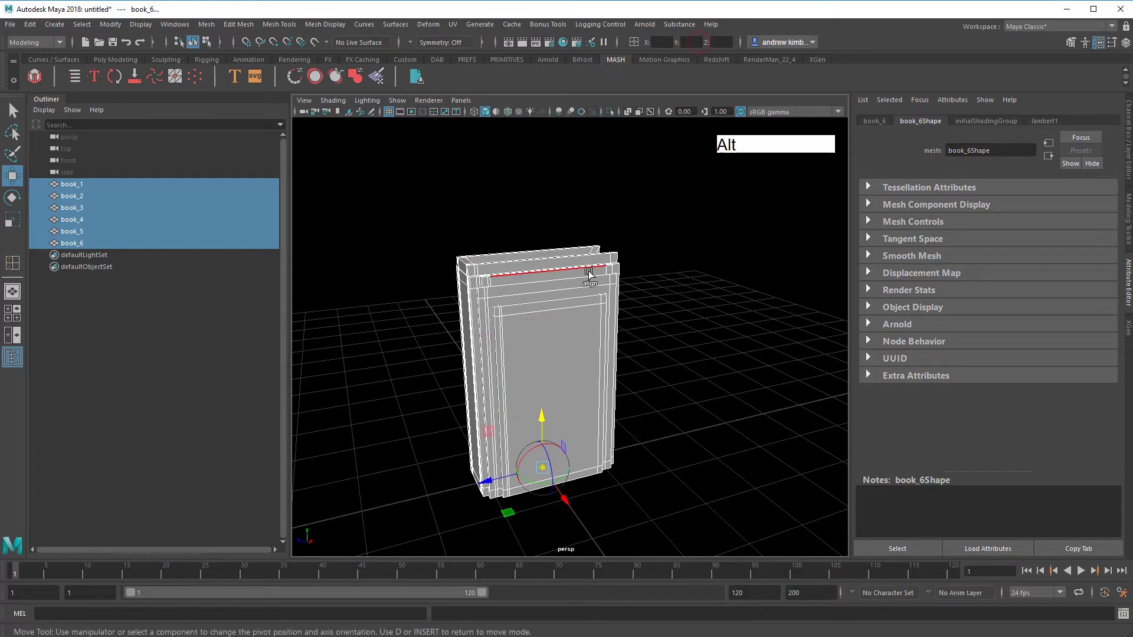
alt+drag(588, 273, 611, 216)
key(w)
click(196, 40)
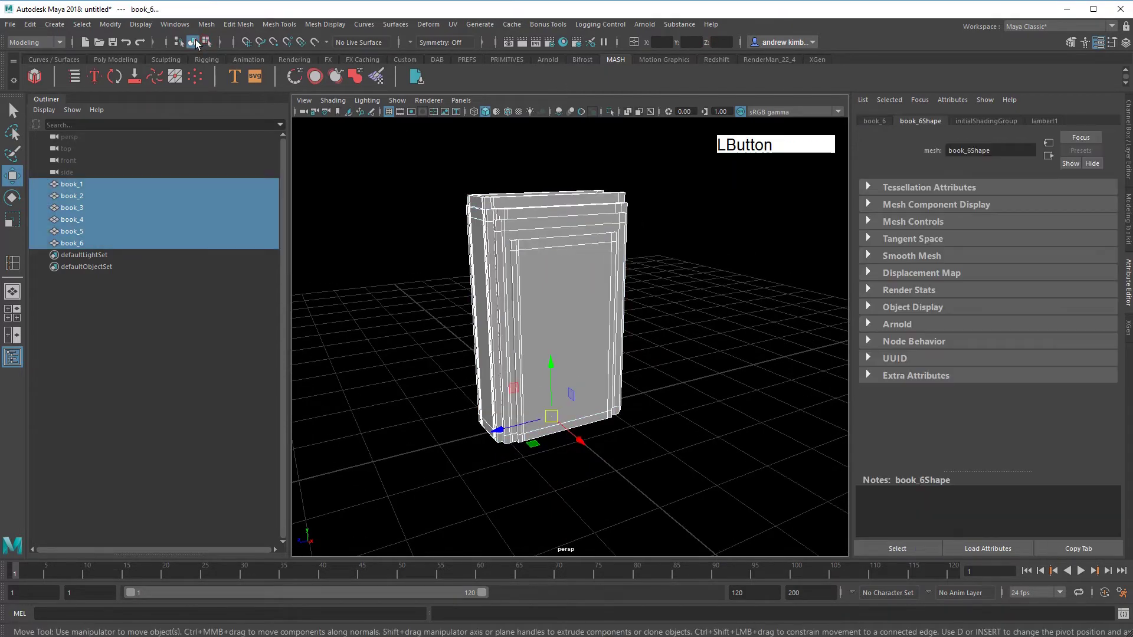
Freeze the transformations of the six books, delete their construction history, and clear the selection.
click(109, 24)
click(137, 71)
click(29, 24)
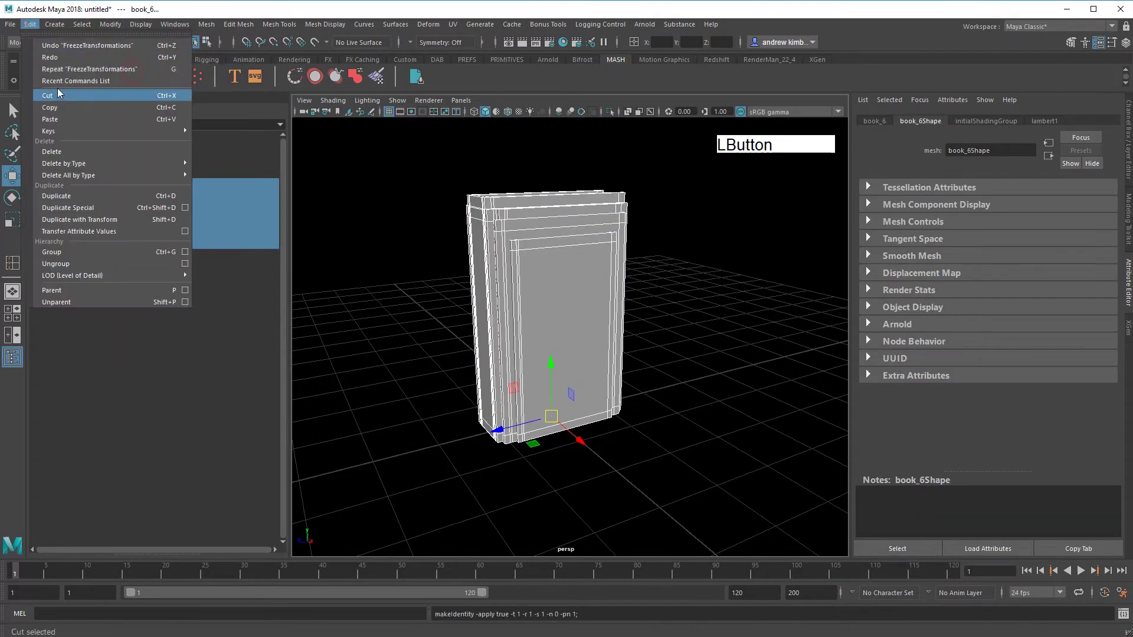
mouse_move(132, 163)
click(232, 172)
click(434, 204)
Select all six books in the viewport and create a MASH network from them.
alt+drag(456, 245, 531, 258)
click(573, 271)
alt+drag(576, 287, 593, 276)
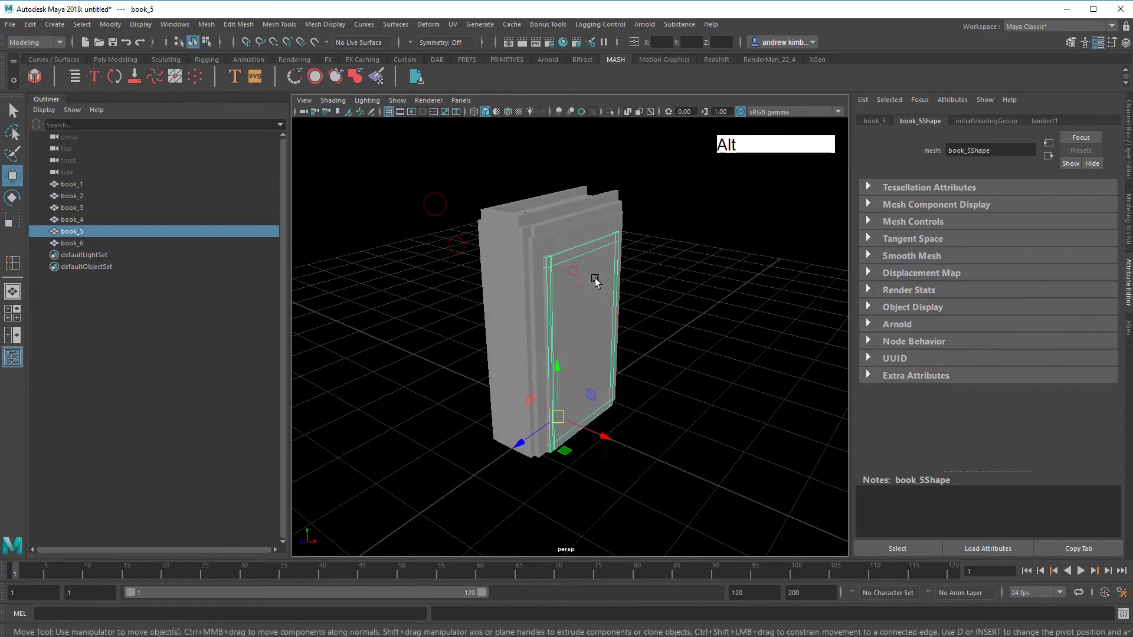
key(e)
alt+drag(572, 384, 641, 366)
drag(470, 191, 495, 372)
click(35, 76)
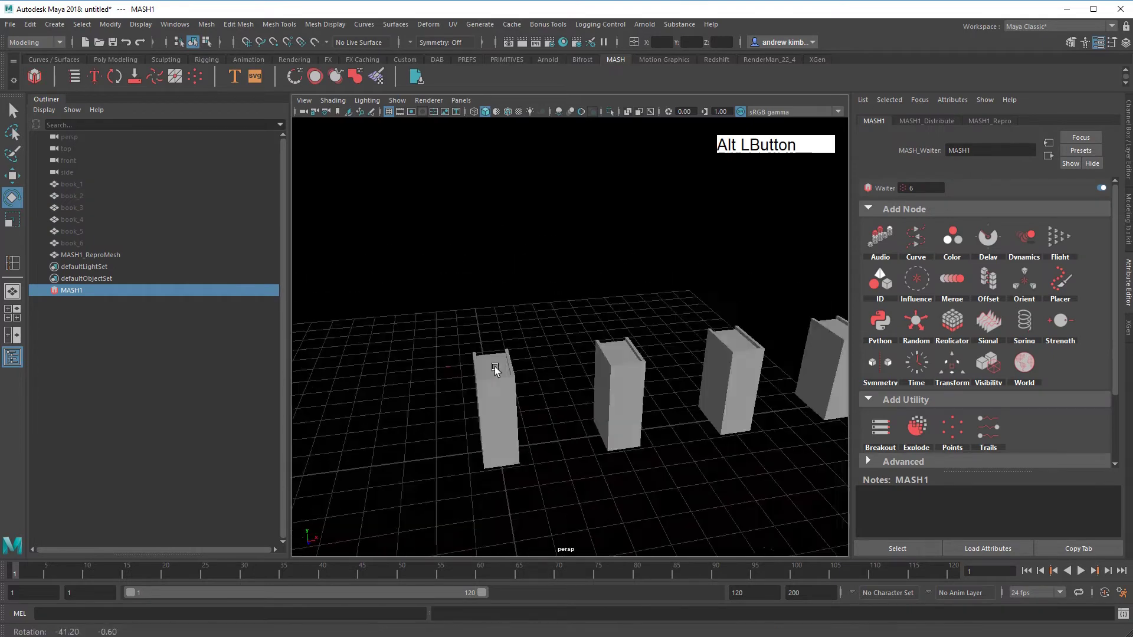
alt+middle_drag(495, 372, 473, 354)
alt+drag(580, 311, 671, 328)
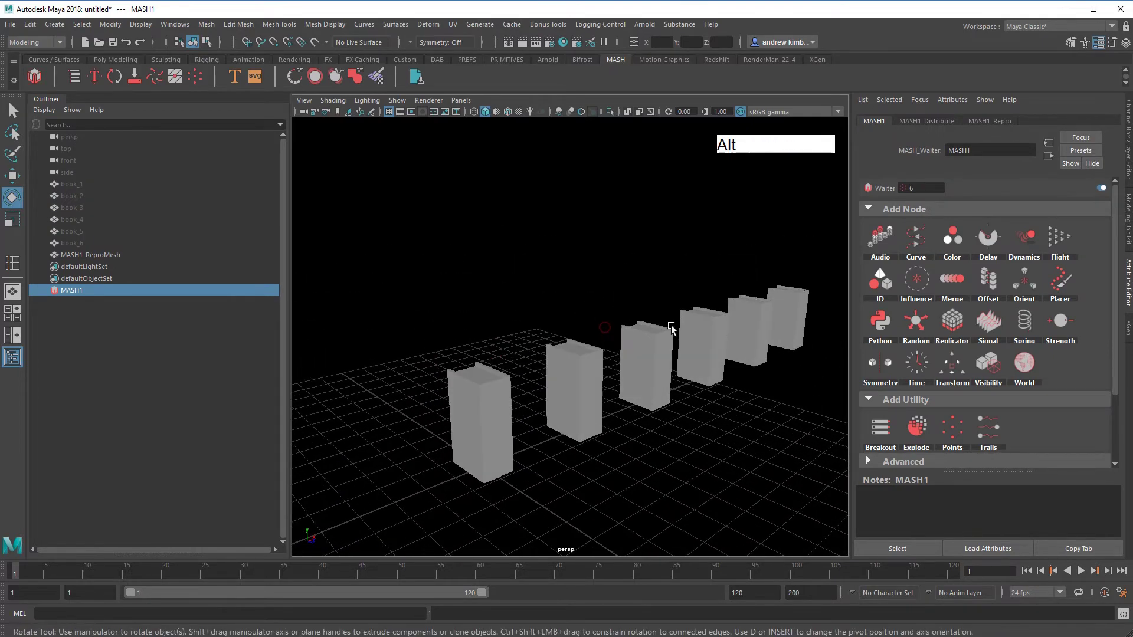
Create a polygon plane at the origin and scale it up into a large square beneath the first books.
click(756, 269)
click(55, 24)
mouse_move(88, 67)
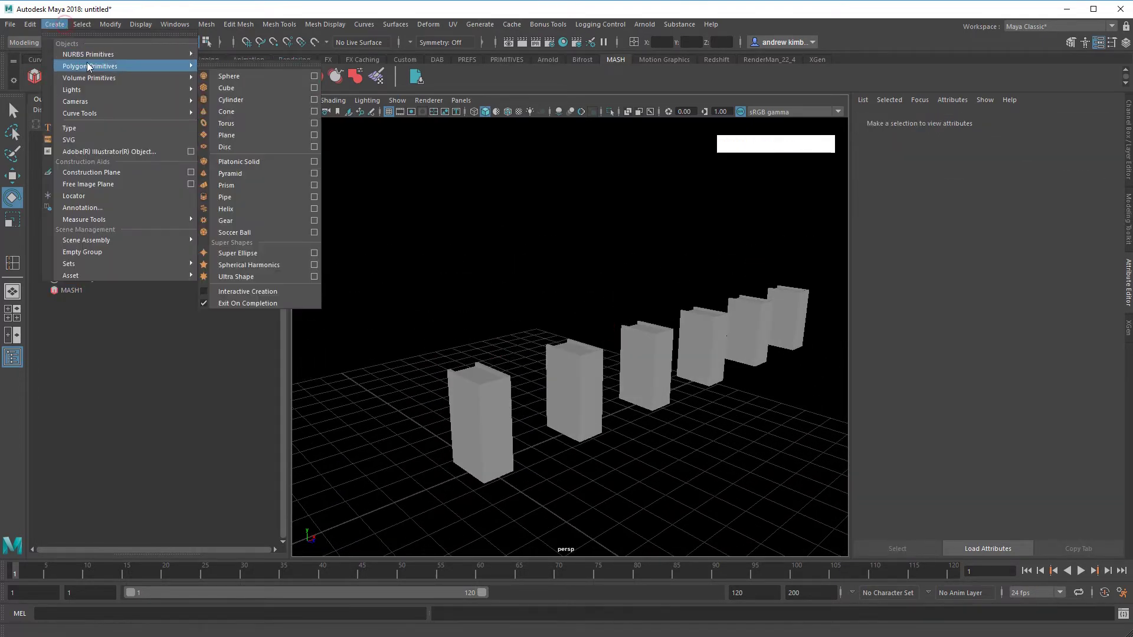
click(227, 135)
key(r)
middle_drag(467, 342, 529, 334)
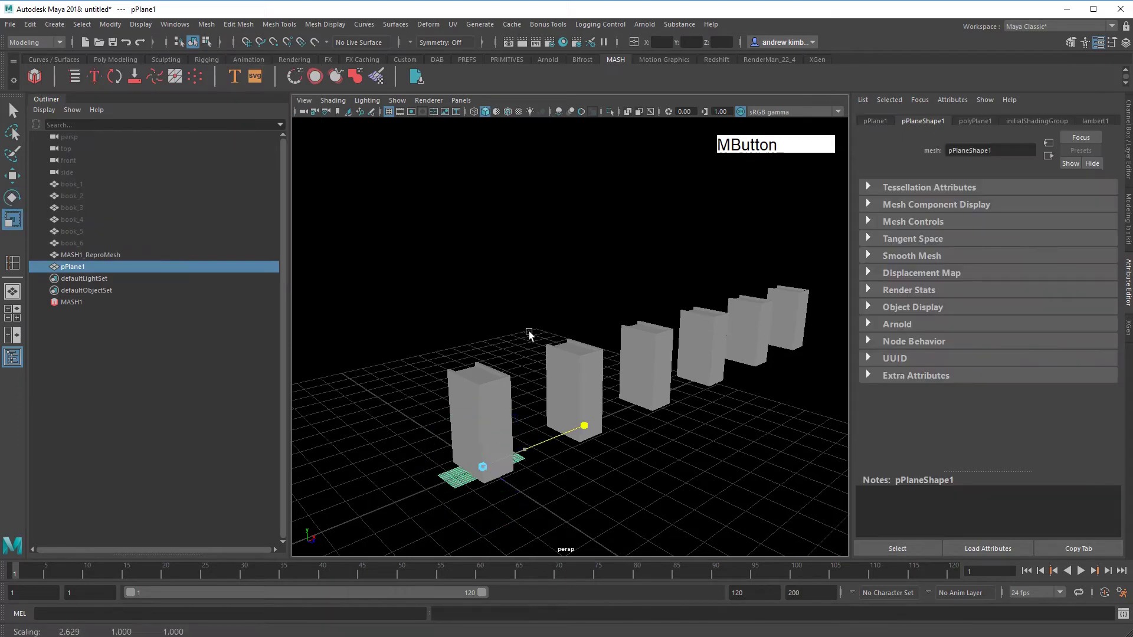
drag(482, 464, 737, 450)
scroll(542, 428, down, 5)
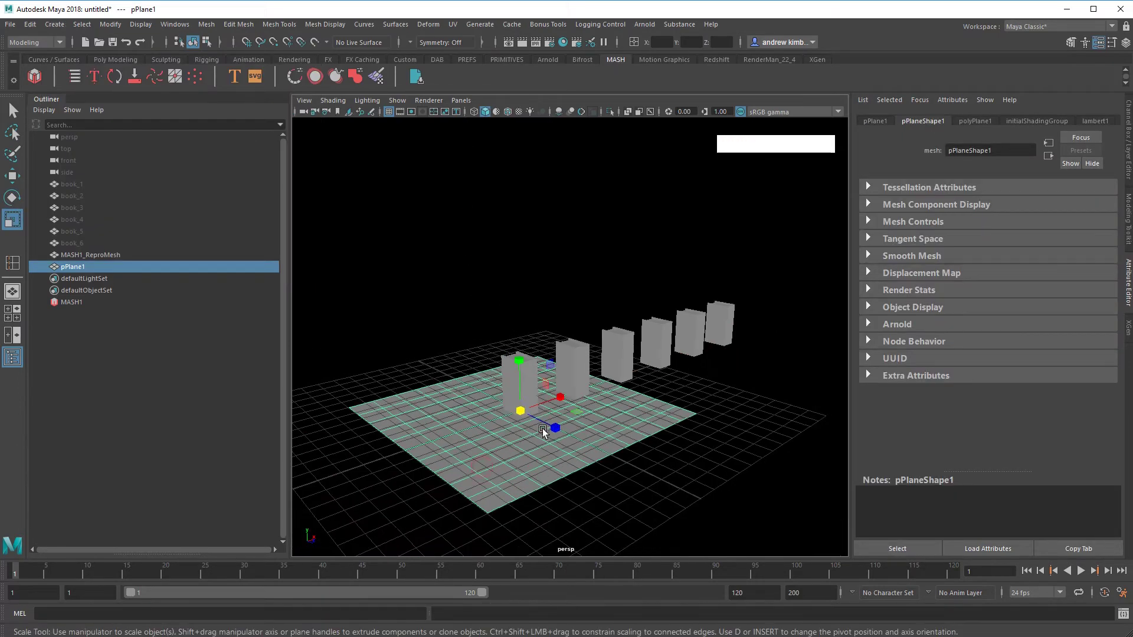
alt+middle_drag(542, 428, 542, 361)
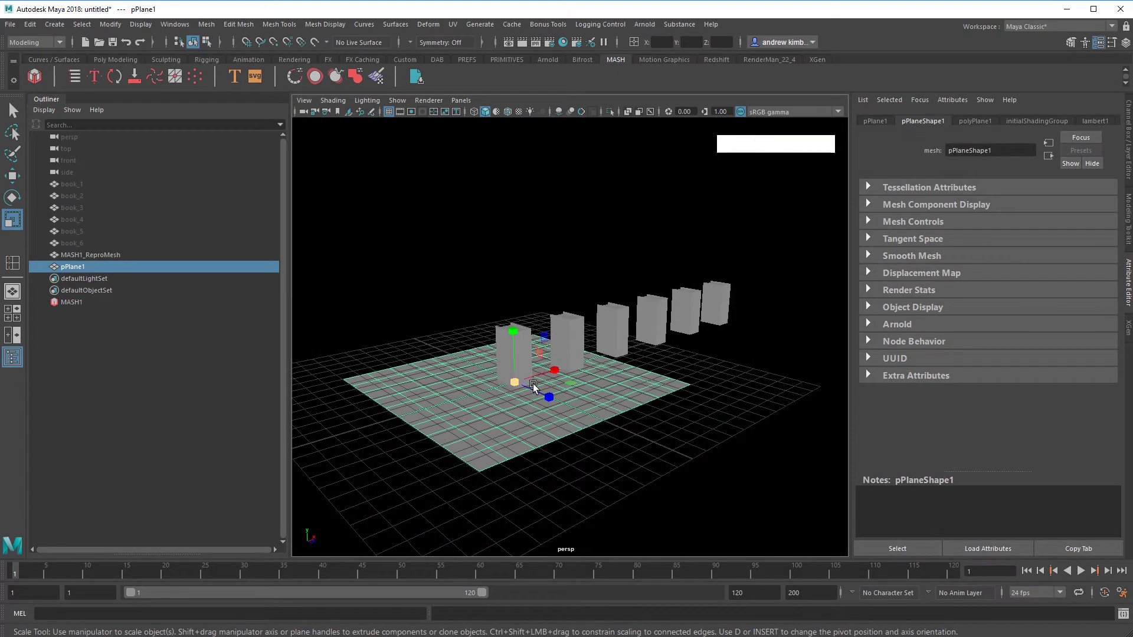
Rotate the plane 90 degrees about X so it stands upright, and move it up behind the row of books.
key(e)
drag(537, 354, 536, 448)
key(w)
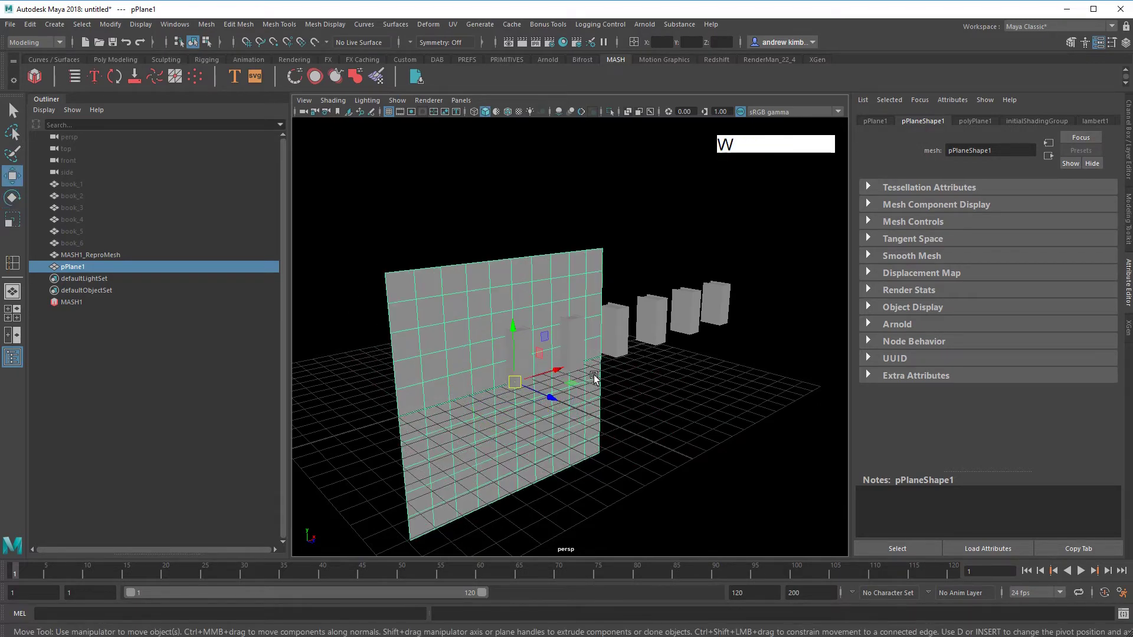
alt+drag(597, 374, 541, 159)
alt+middle_drag(541, 160, 610, 245)
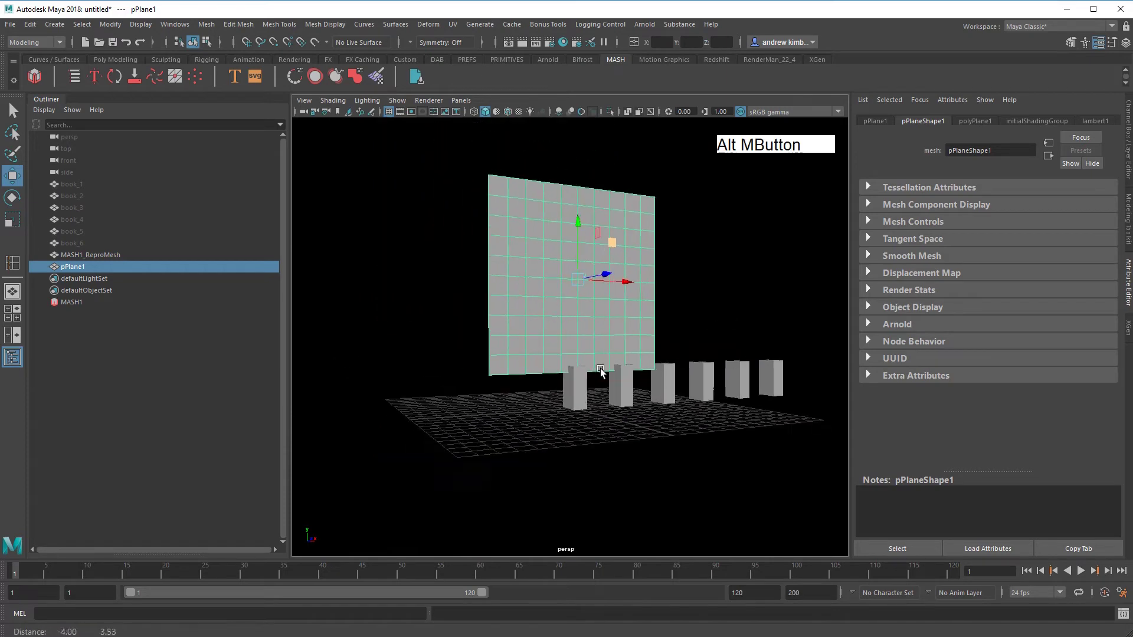
alt+drag(609, 246, 555, 394)
Select the MASH book mesh and set the Distribute node's distribution type to Mesh.
click(576, 382)
click(1042, 121)
click(1096, 121)
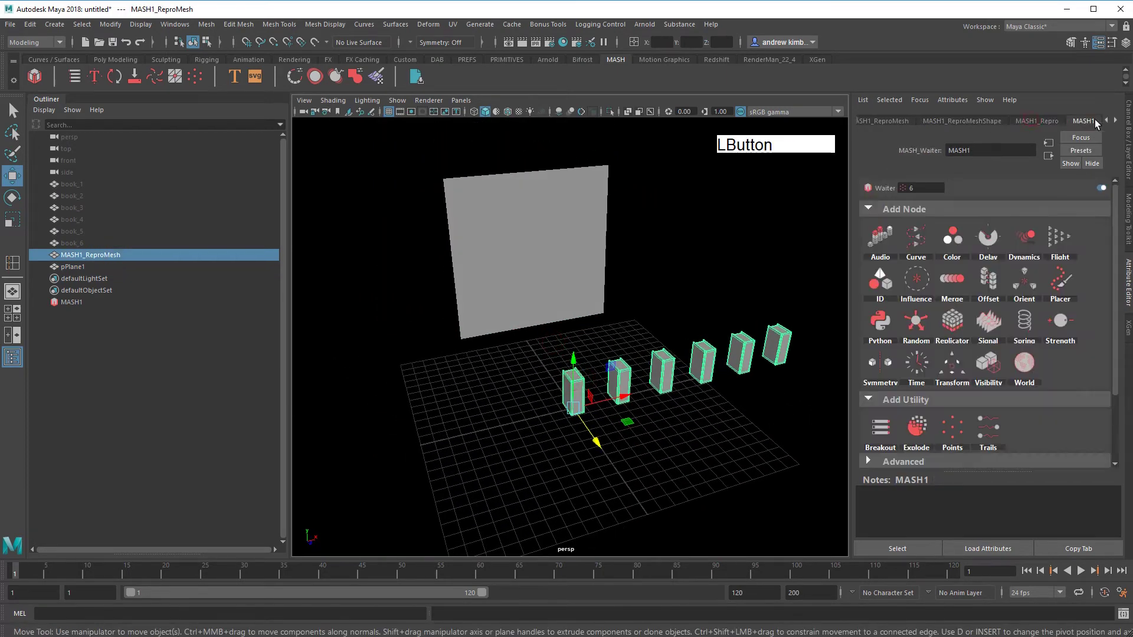
click(1081, 123)
click(987, 220)
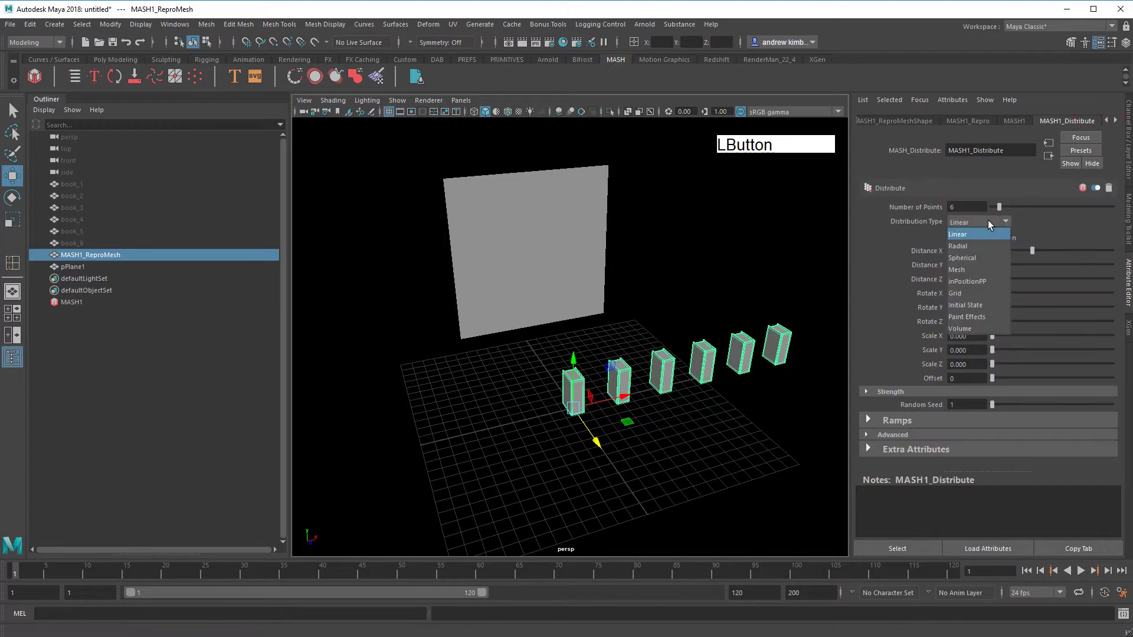
click(963, 262)
Set the mesh distribution method to Vertex with 200 points, and connect pPlane1 as the input mesh.
click(961, 239)
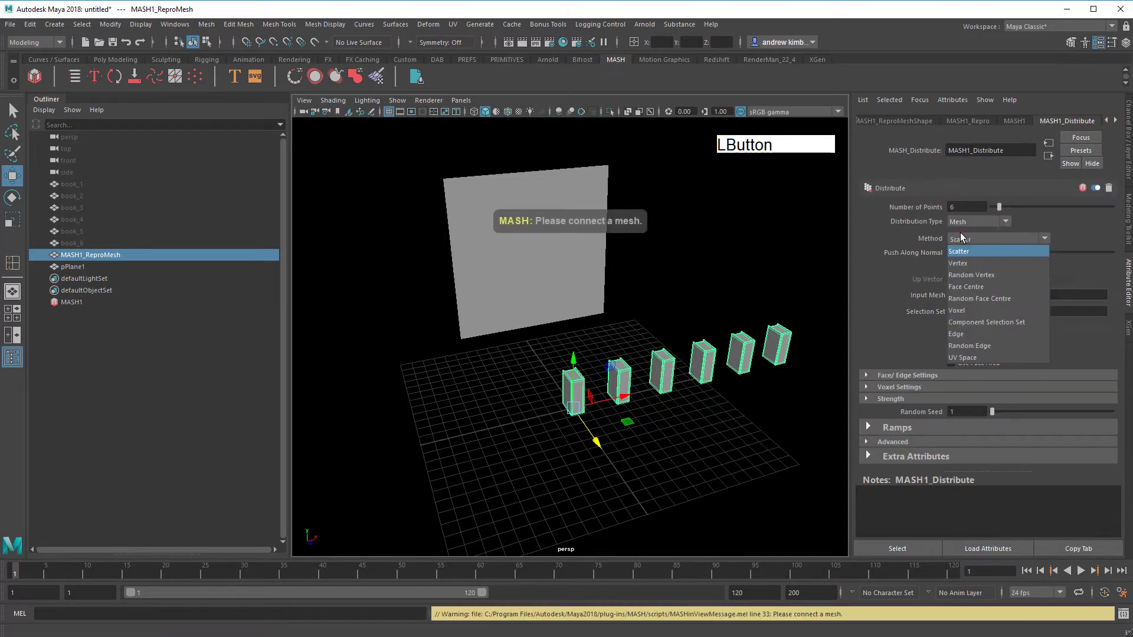
click(965, 265)
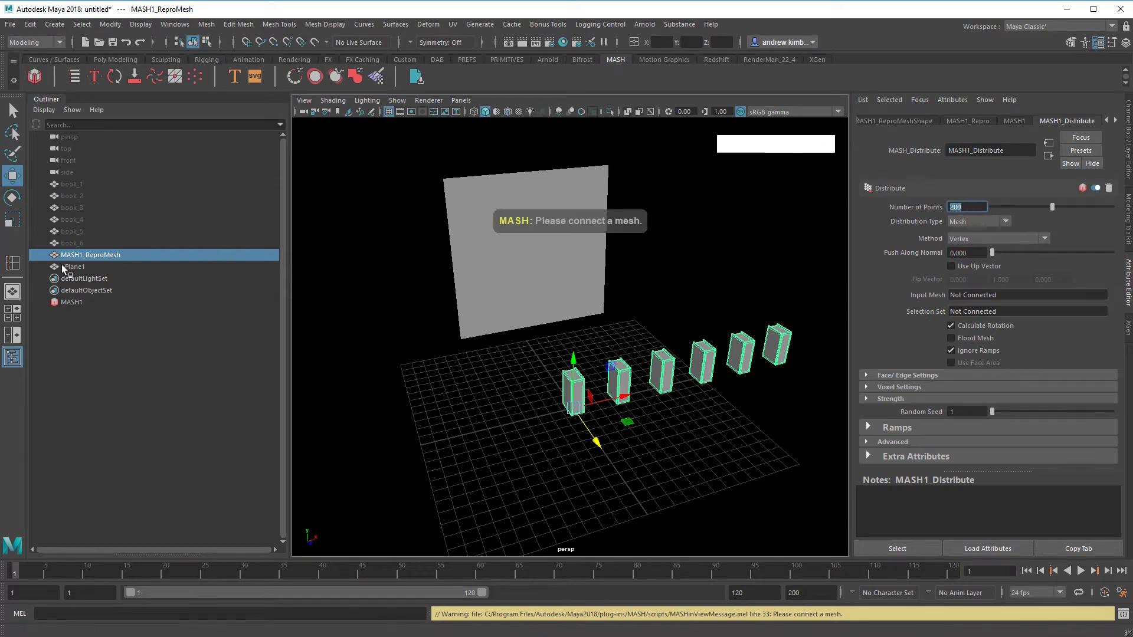
middle_drag(65, 267, 983, 293)
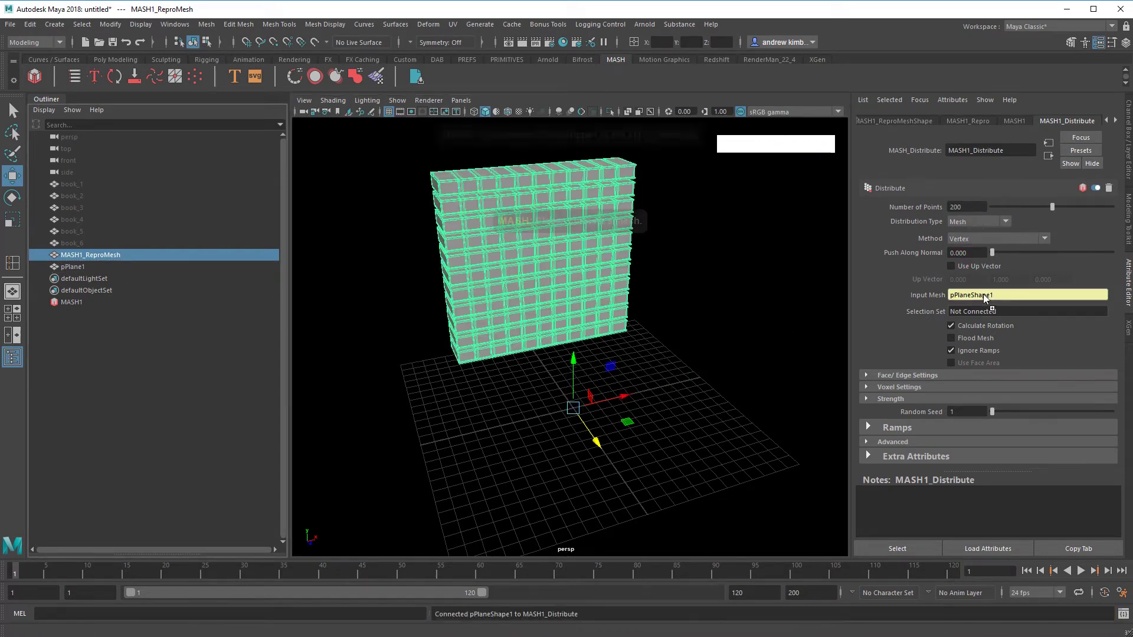
alt+drag(655, 331, 677, 336)
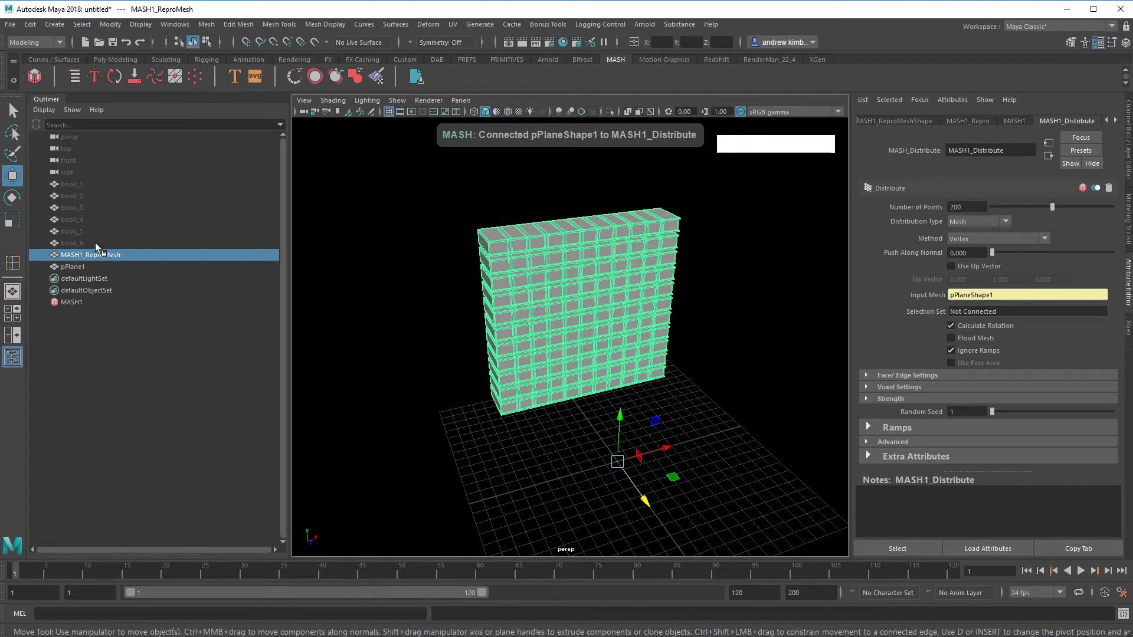
Select the six source books and rotate them in snapped increments so the distributed copies stand upright on the plane.
drag(100, 247, 101, 187)
key(e)
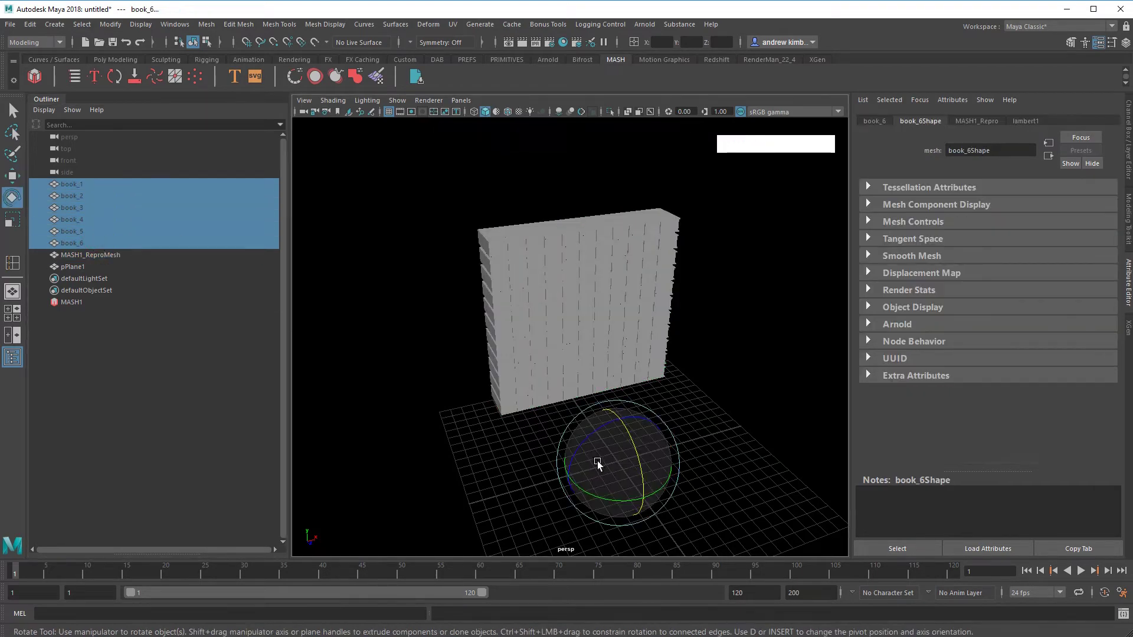
key(j)
drag(596, 430, 589, 395)
key(j)
alt+scroll(597, 401, down, 3)
alt+middle_drag(577, 339, 617, 405)
alt+scroll(617, 404, up, 6)
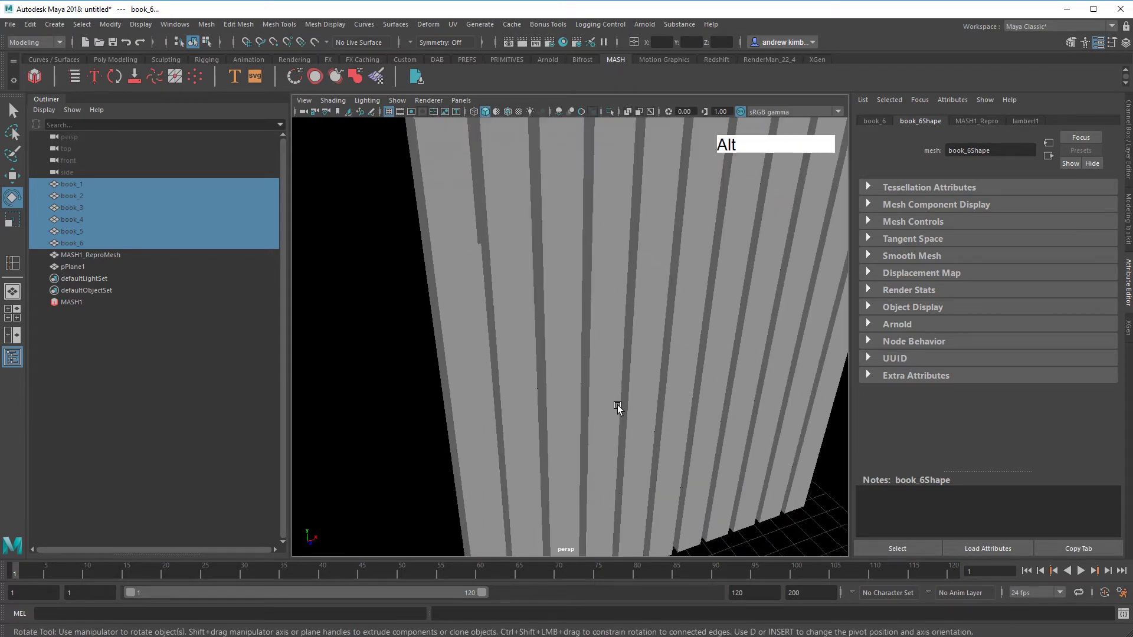
alt+drag(609, 404, 564, 406)
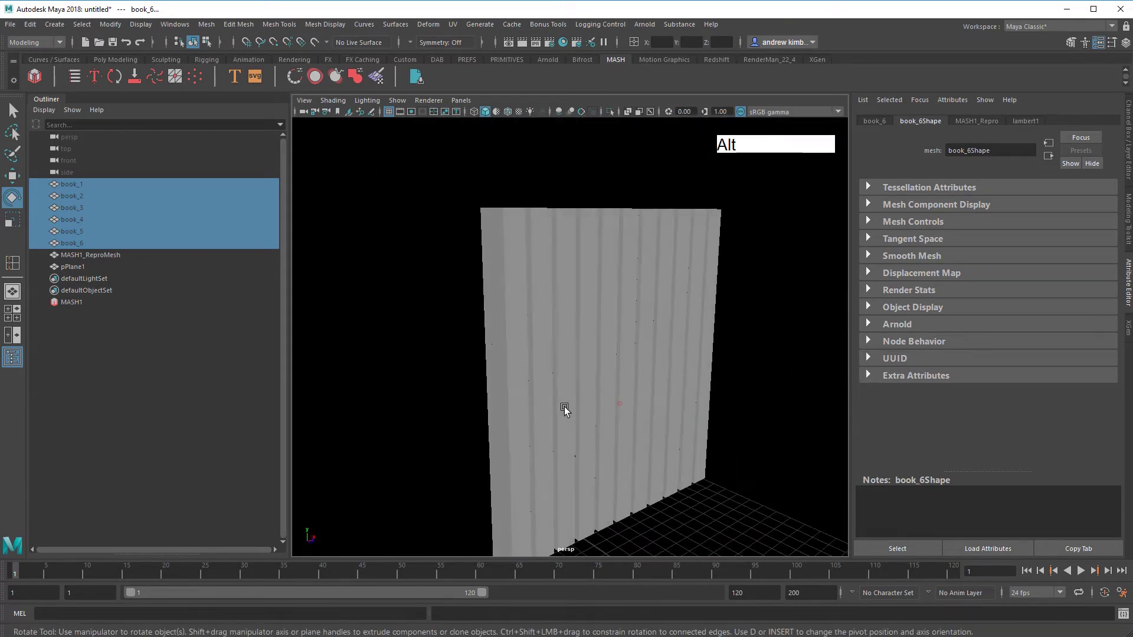
Enlarge pPlane1 to a scale of about 26.755 in X and Z and position it at about Y 15.49.
click(73, 266)
alt+right_drag(566, 390, 508, 381)
key(r)
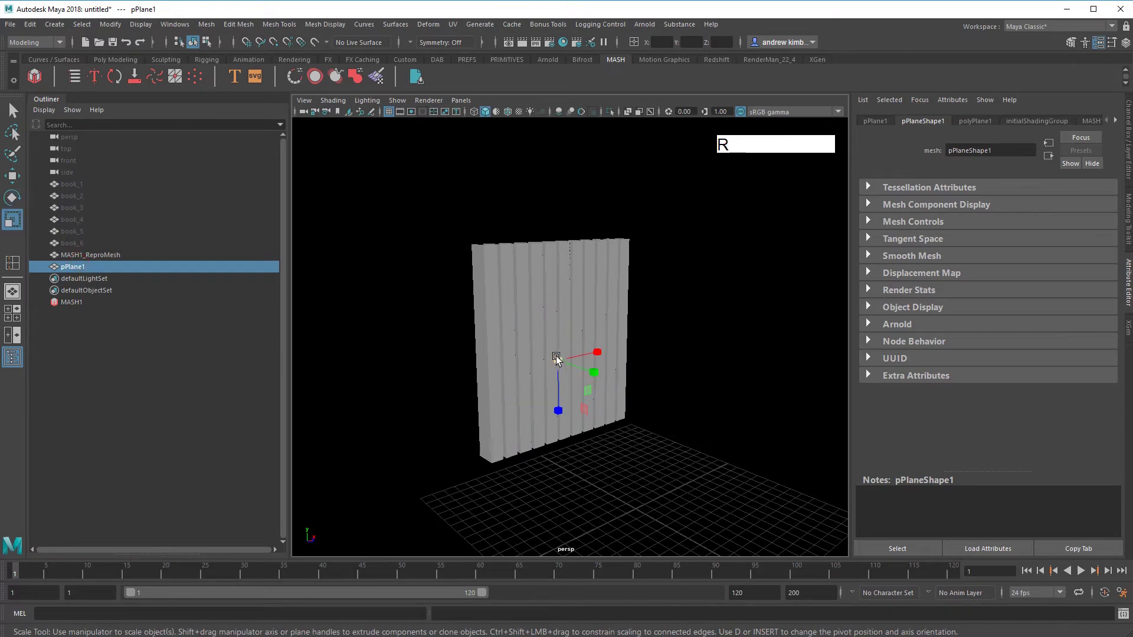
drag(556, 357, 656, 366)
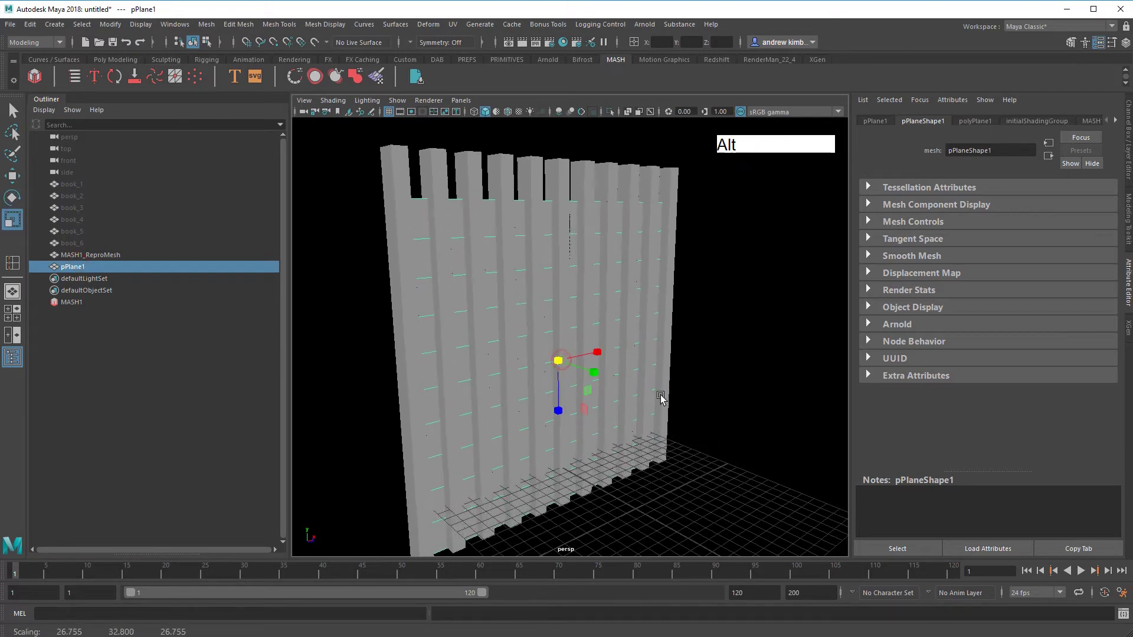
alt+right_drag(662, 394, 568, 394)
key(w)
drag(564, 334, 614, 426)
Adjust the plane's width and height subdivisions so the books form six separate rows packed closely side by side.
click(1123, 45)
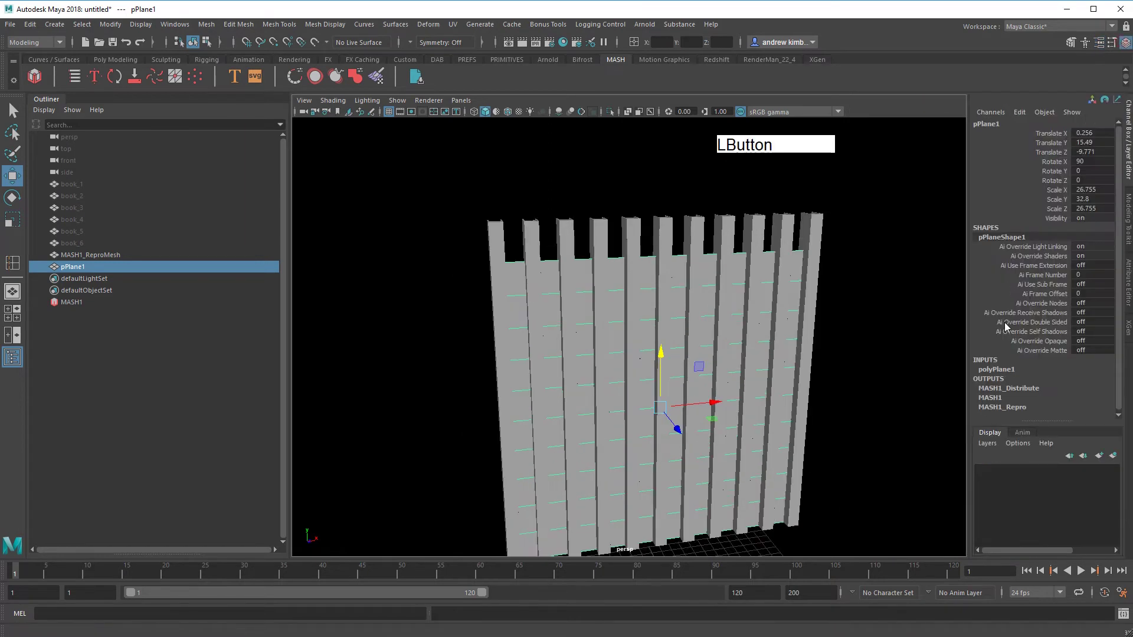
click(1001, 369)
scroll(1039, 367, down, 2)
click(1039, 348)
middle_drag(813, 328, 768, 324)
alt+drag(788, 328, 766, 324)
middle_drag(767, 324, 767, 272)
alt+drag(768, 271, 807, 278)
click(1040, 349)
middle_drag(869, 331, 886, 337)
alt+drag(877, 331, 834, 351)
click(834, 351)
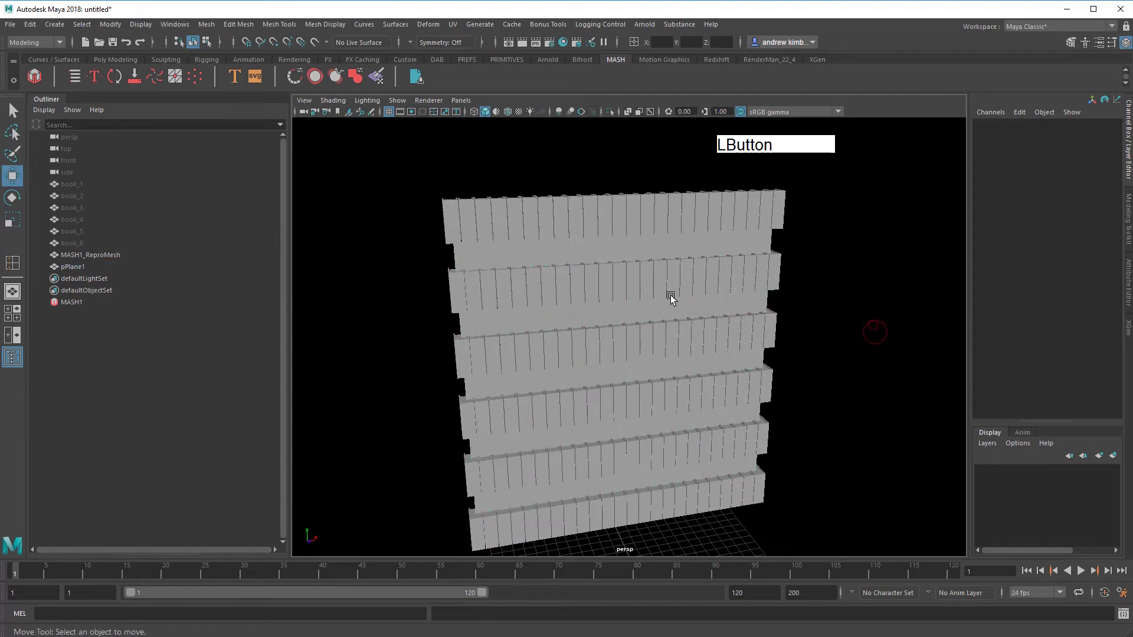
Add an ID node to the MASH1 network and set its ID Type to Random.
click(119, 301)
click(1098, 42)
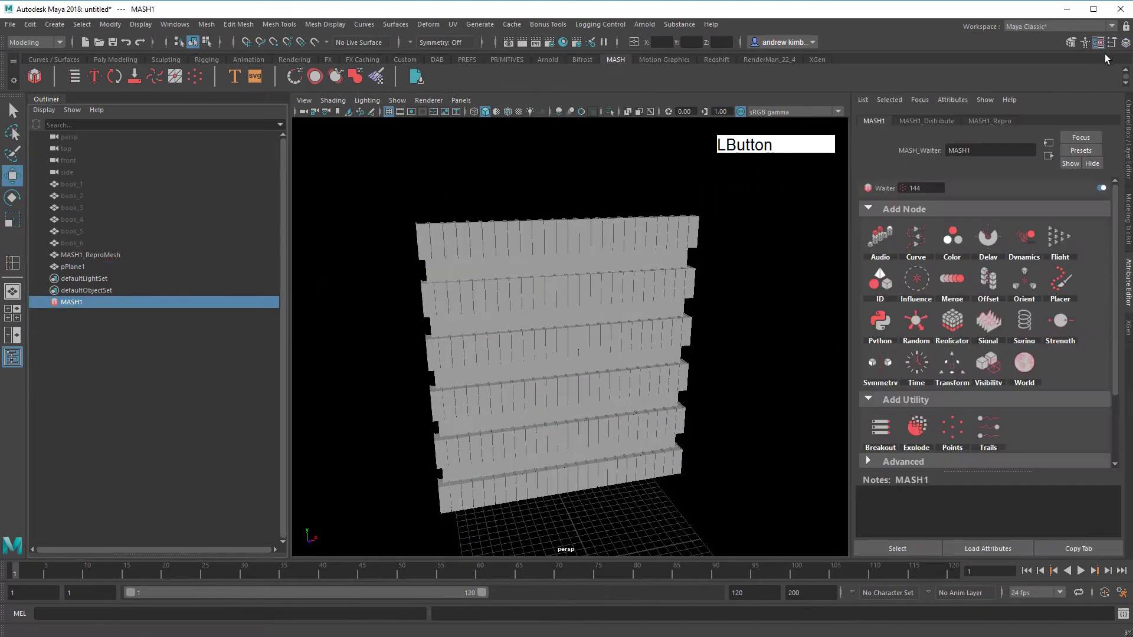
click(882, 279)
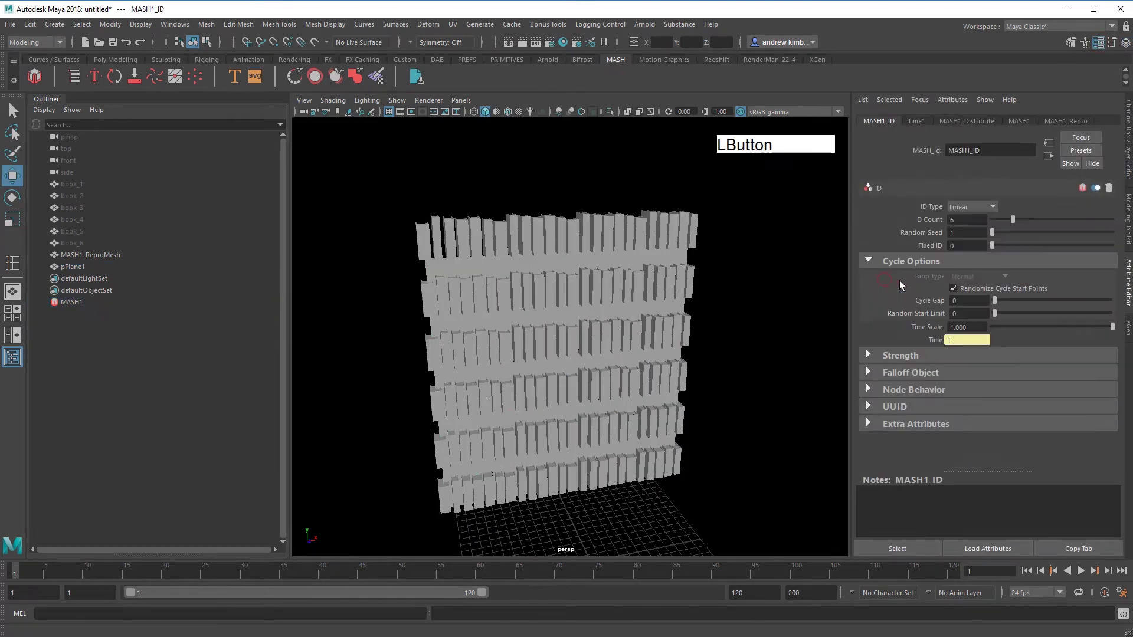
click(973, 207)
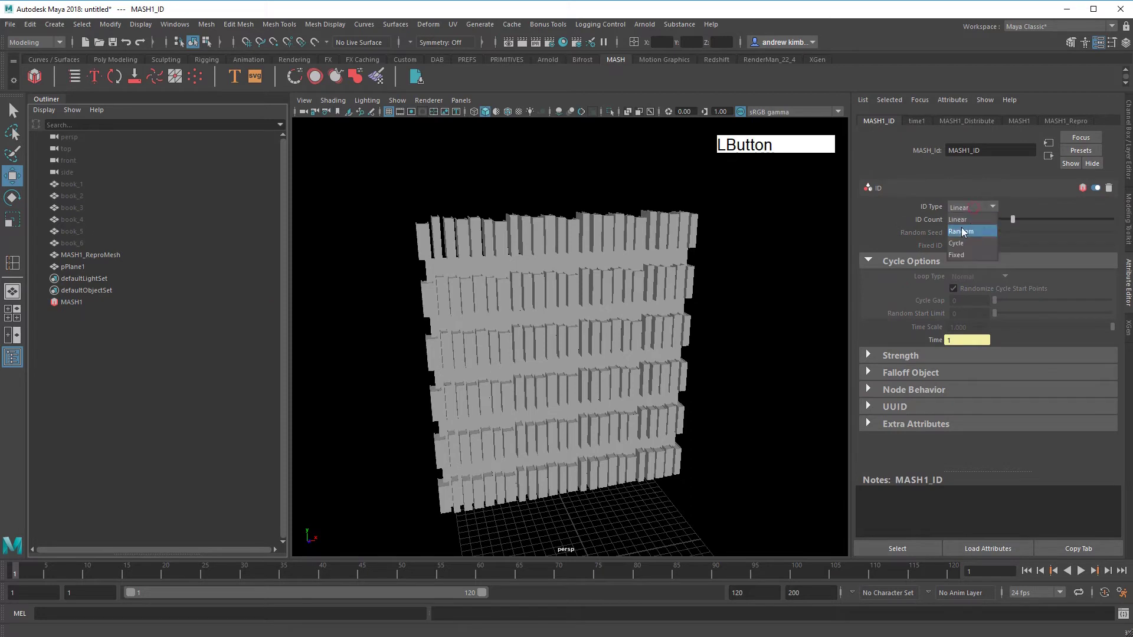
click(962, 228)
Add a Random node to the MASH1 network and set its Position X, Y and Z to 0.
click(1017, 121)
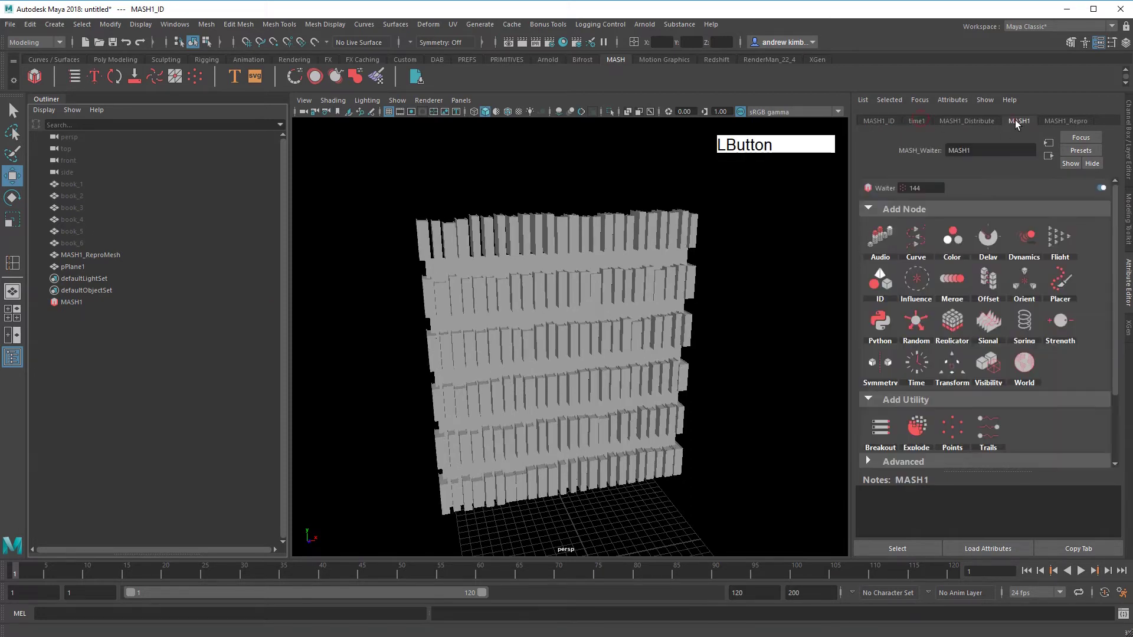
click(913, 324)
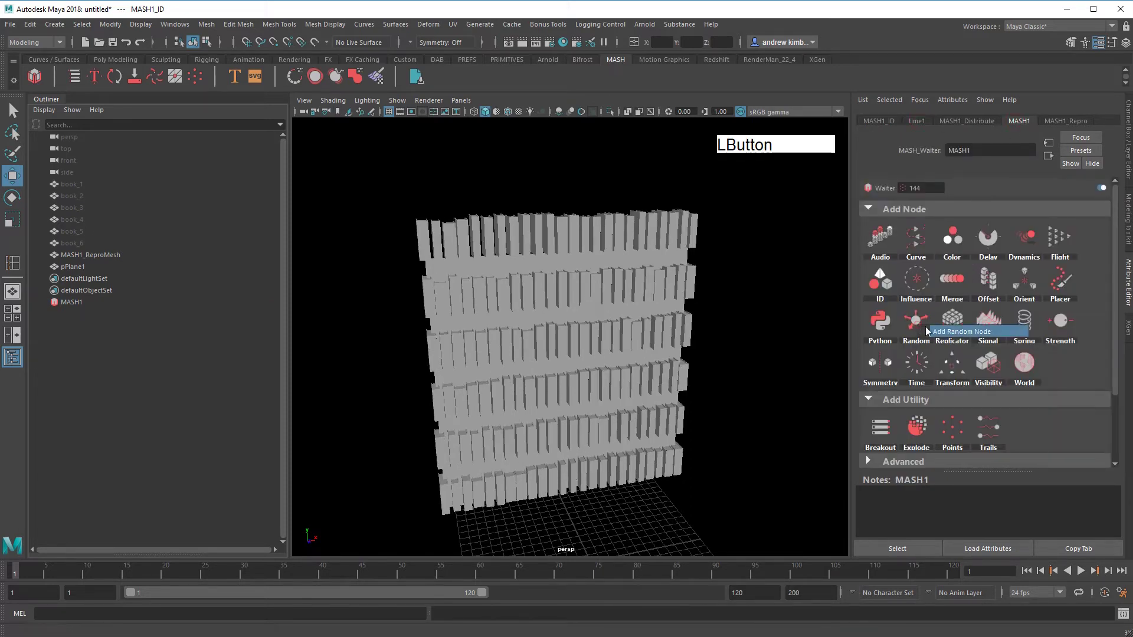
double_click(973, 208)
text(0)
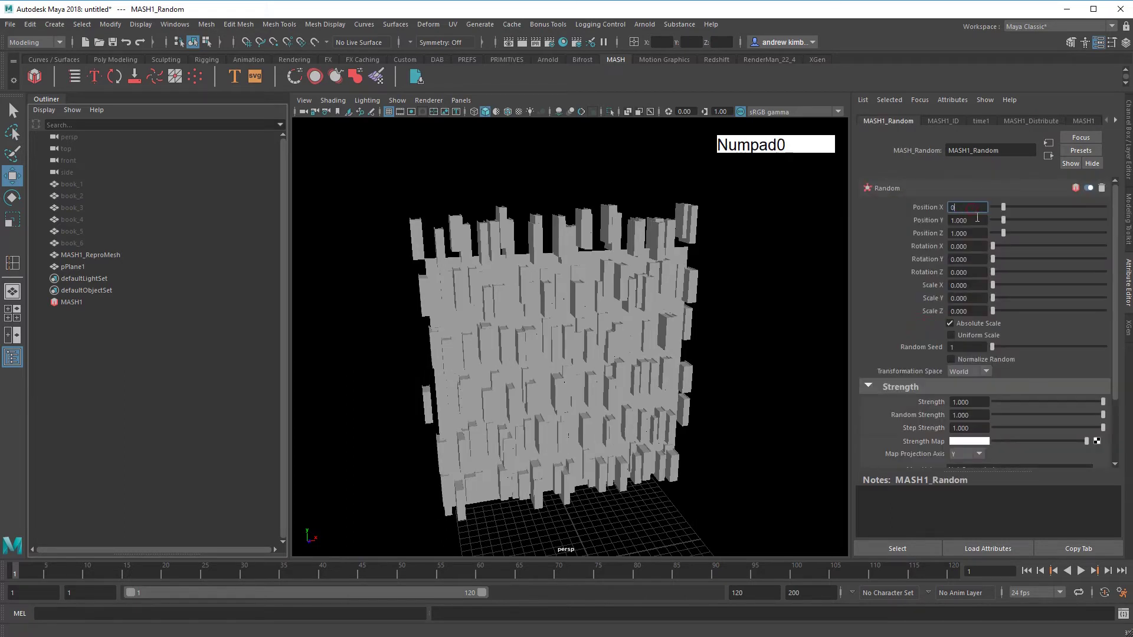
double_click(977, 220)
text(0)
double_click(977, 233)
text(0)
Set the Random node's Scale X, Y and Z to 0.1 and inspect the book rows up close.
click(976, 246)
click(975, 285)
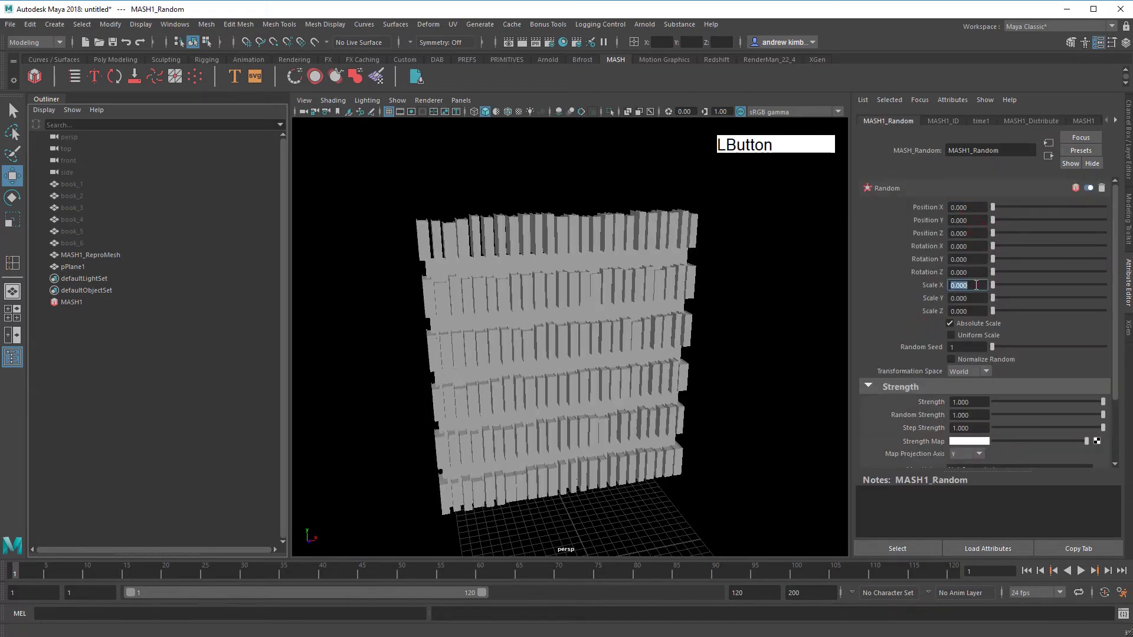
text(.1)
click(979, 298)
text(.1)
click(980, 309)
text(.1)
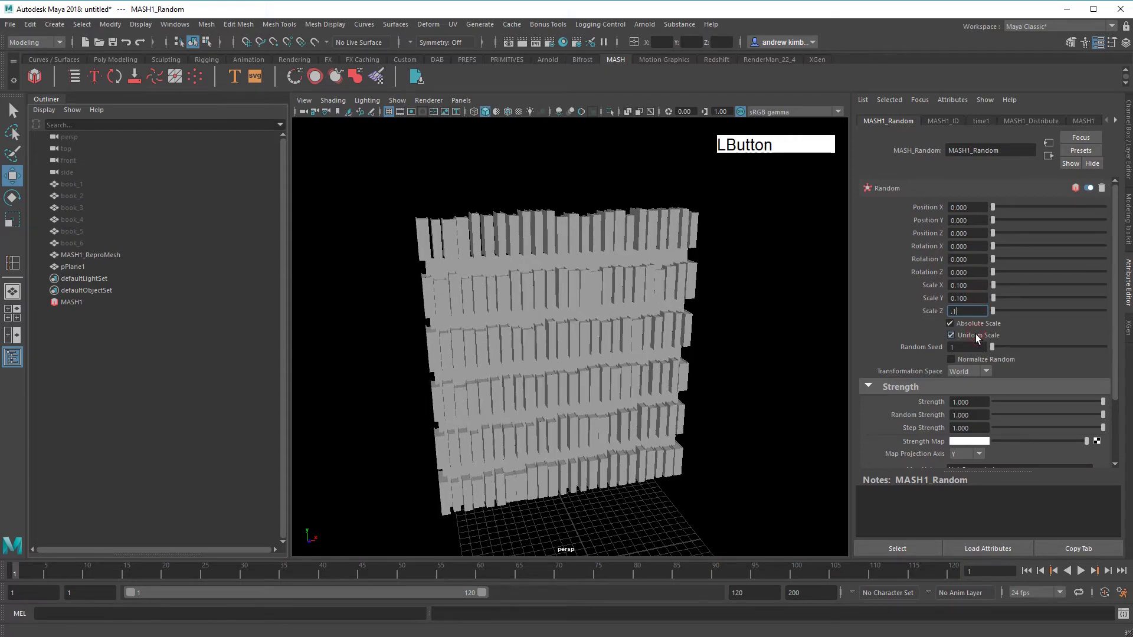
alt+right_drag(500, 268, 612, 312)
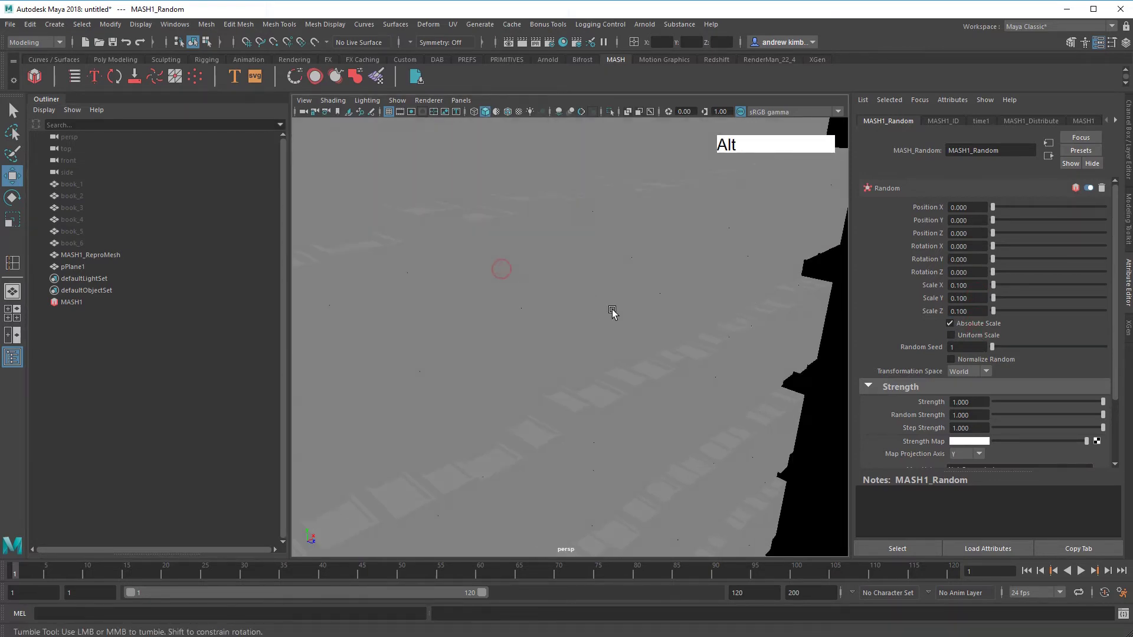
alt+drag(596, 302, 544, 258)
alt+right_drag(566, 269, 530, 254)
alt+middle_drag(572, 271, 697, 288)
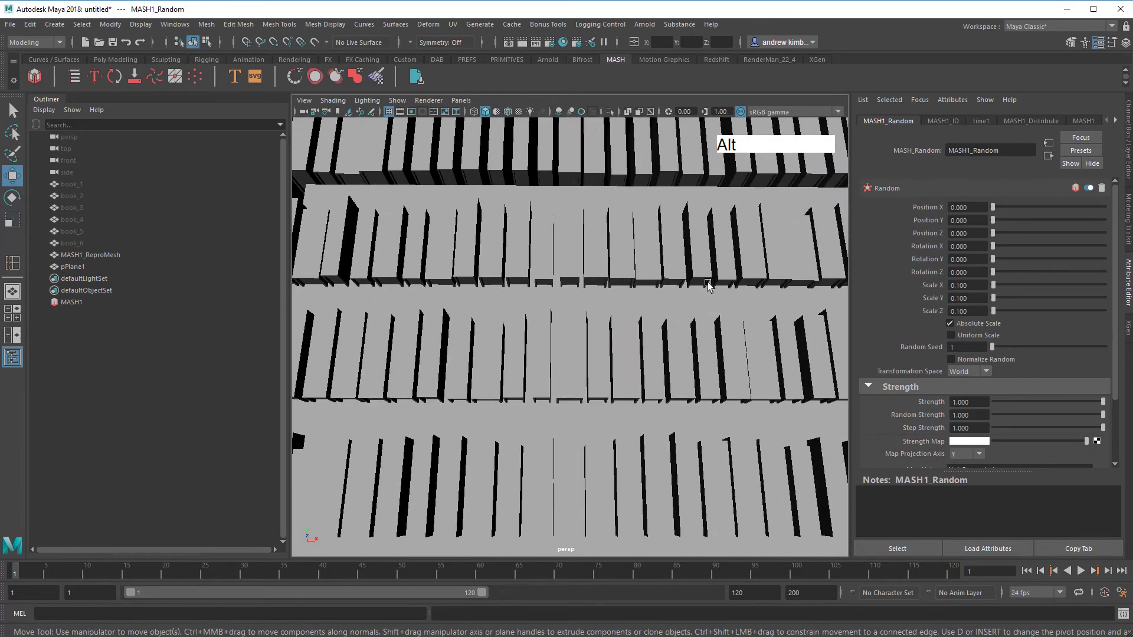
Add a Color node to the MASH1 network.
alt+right_drag(705, 281, 720, 224)
alt+drag(725, 232, 743, 276)
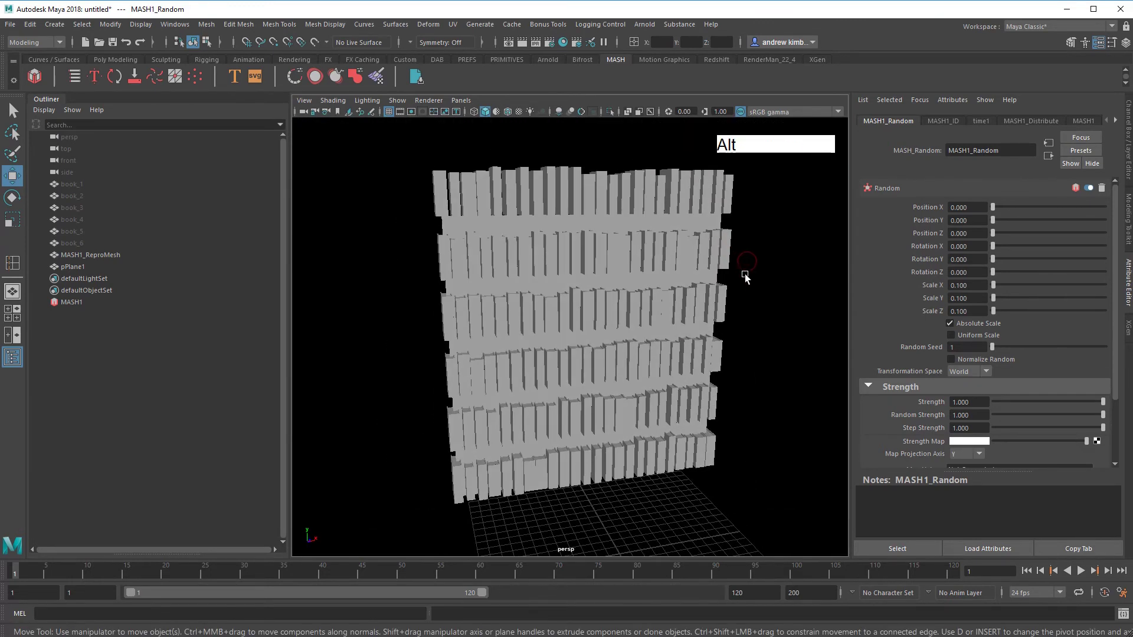
alt+middle_drag(743, 276, 745, 297)
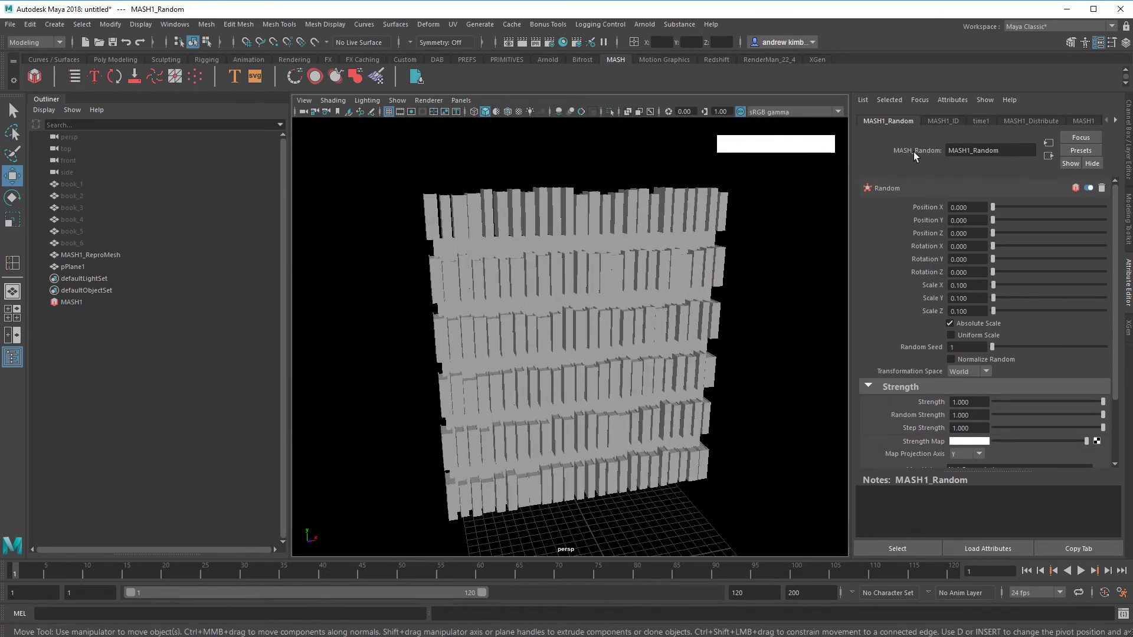
click(952, 121)
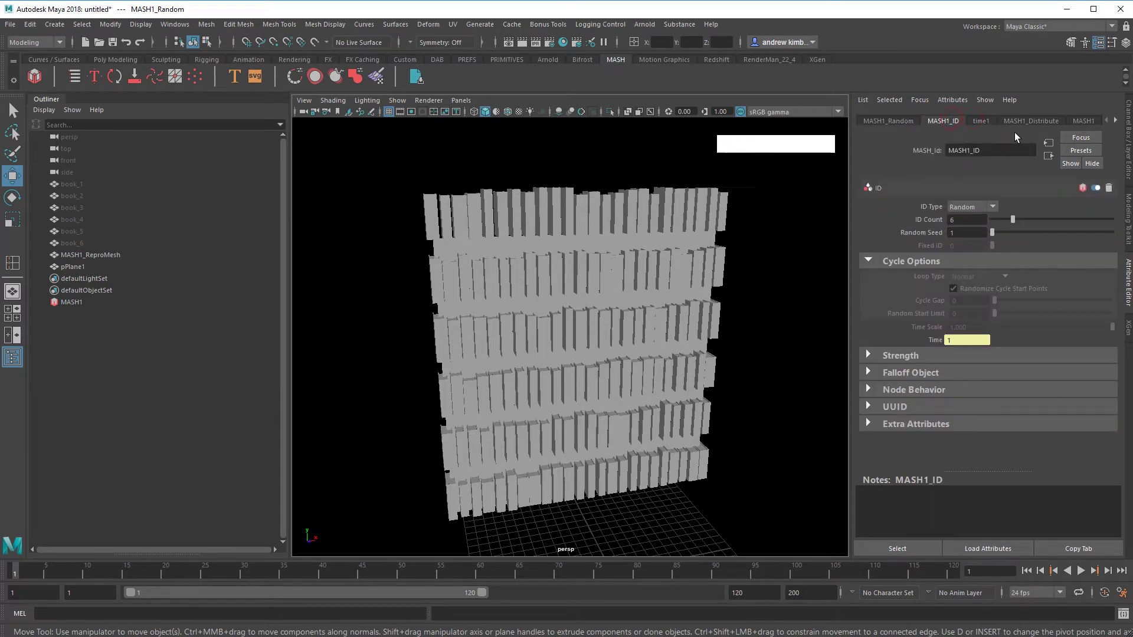
click(1083, 121)
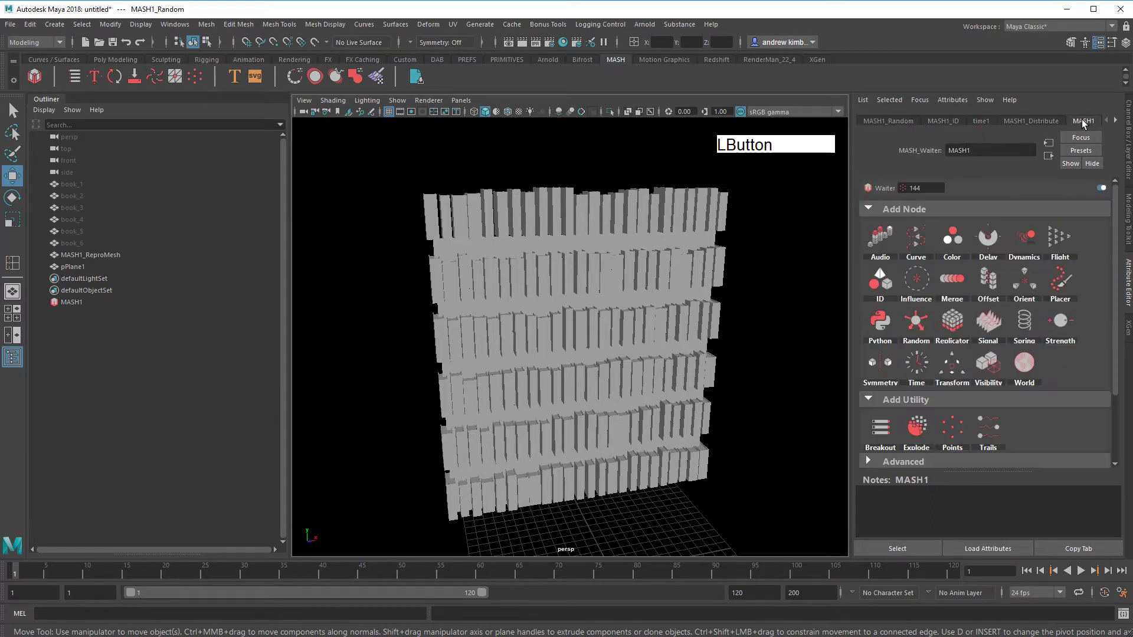
click(968, 239)
click(1023, 205)
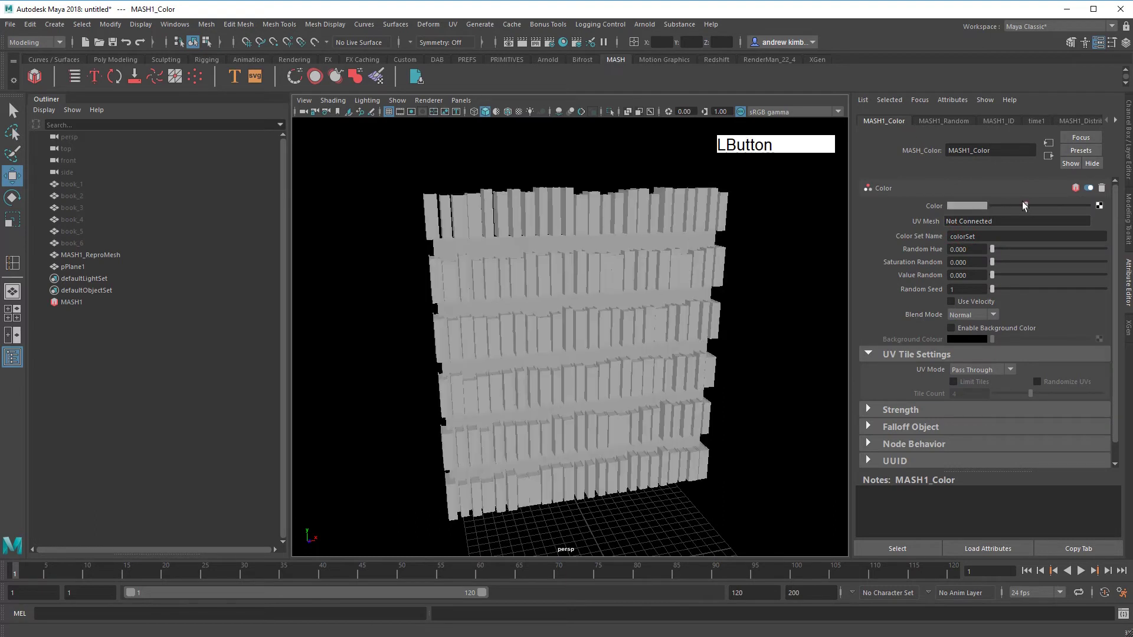
Set the MASH Color node's base colour to a muted dark brown.
click(972, 204)
mouse_move(975, 234)
mouse_down()
mouse_move(990, 234)
mouse_move(984, 247)
mouse_up()
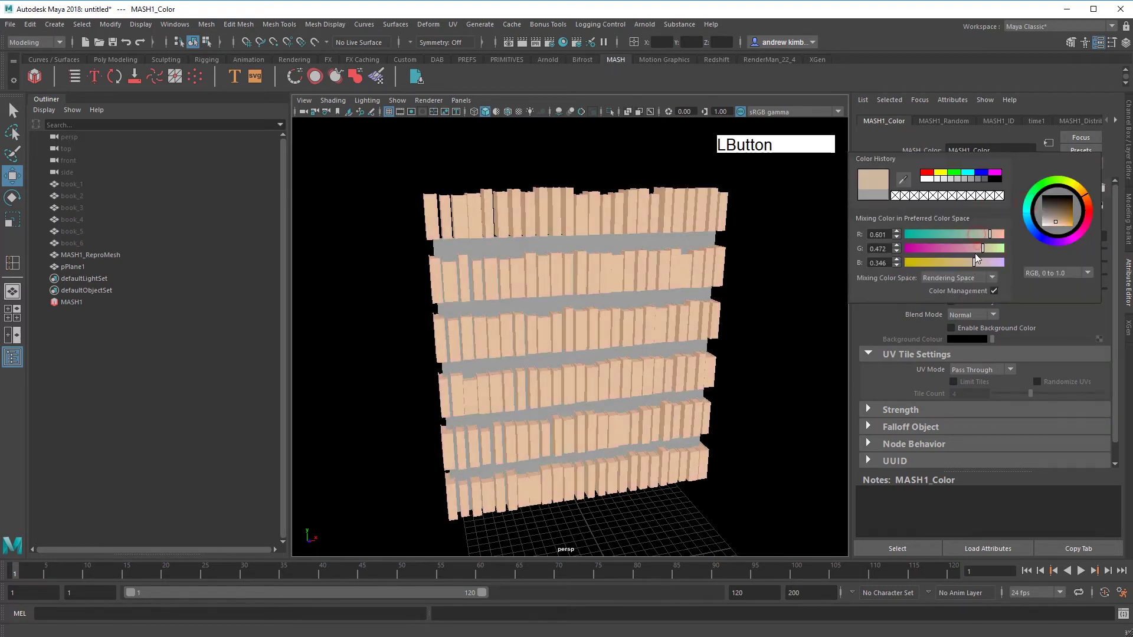
drag(1050, 219, 1058, 210)
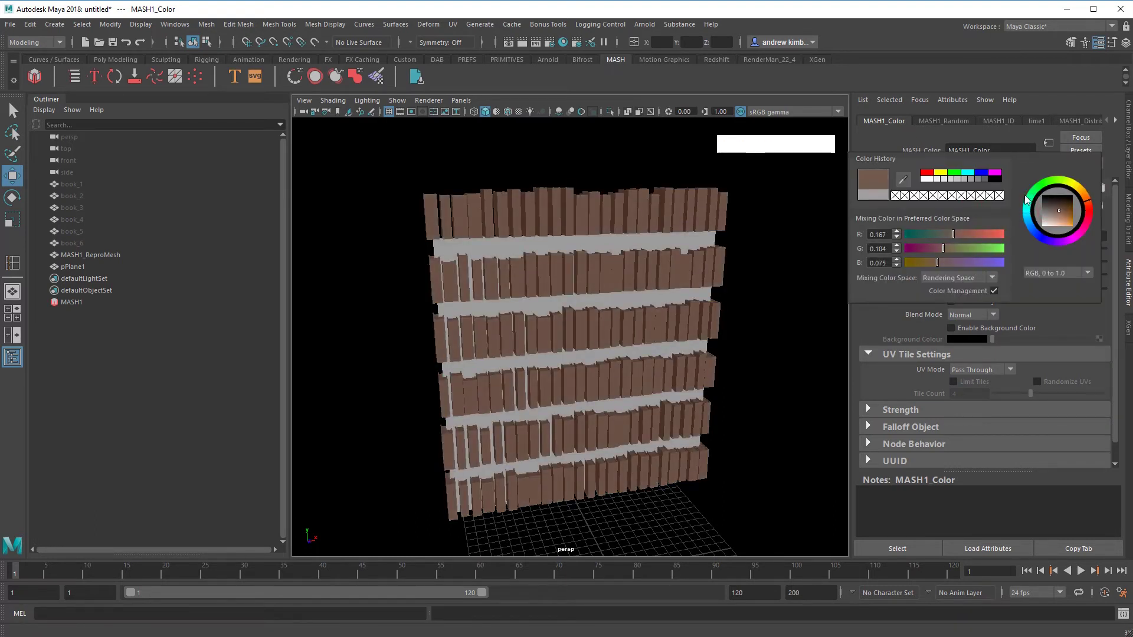
click(1022, 128)
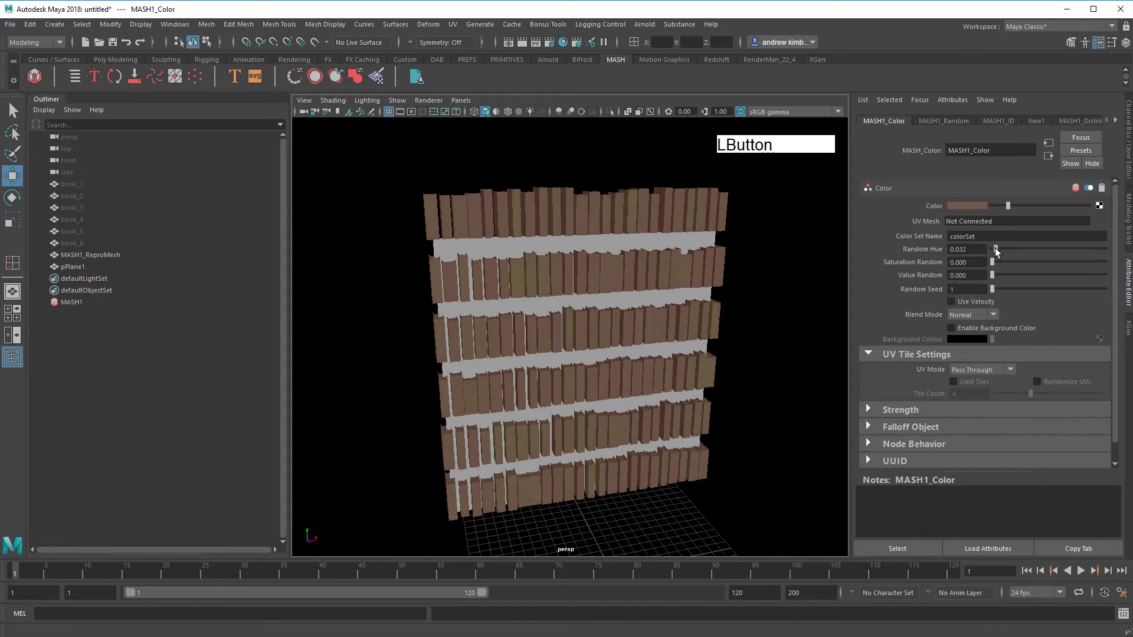
Set the Color node's Random Hue to 0.053, Saturation Random to 0.168, Value Random to 0.195 and Random Seed to 16.
drag(1019, 263, 1000, 283)
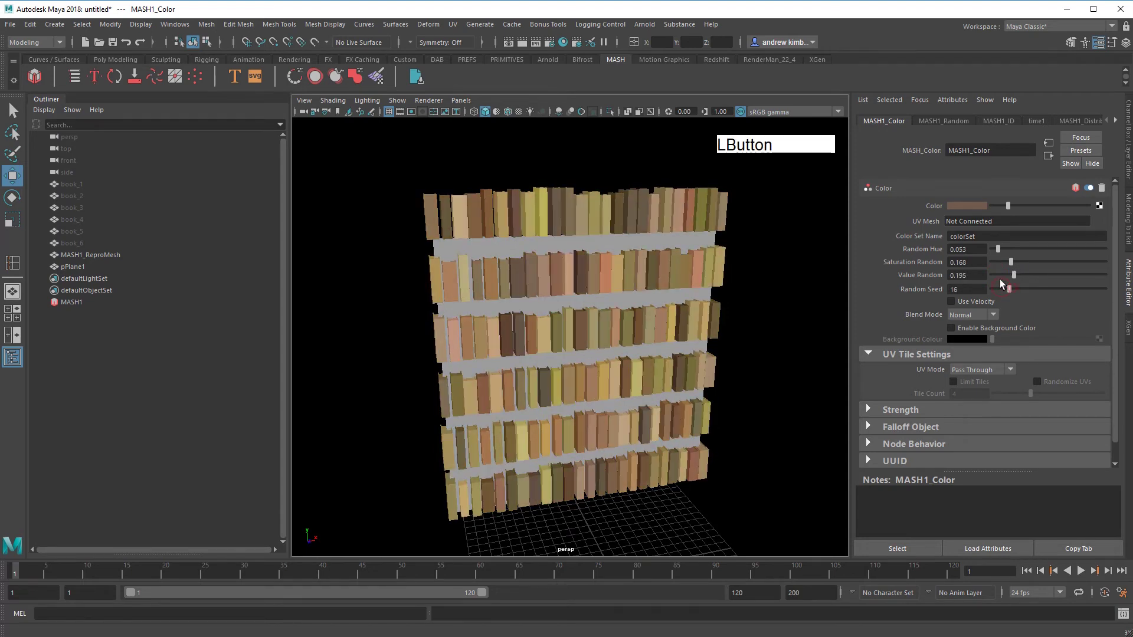
click(824, 253)
alt+drag(824, 253, 680, 242)
Hide the plane behind the rows of books.
click(679, 240)
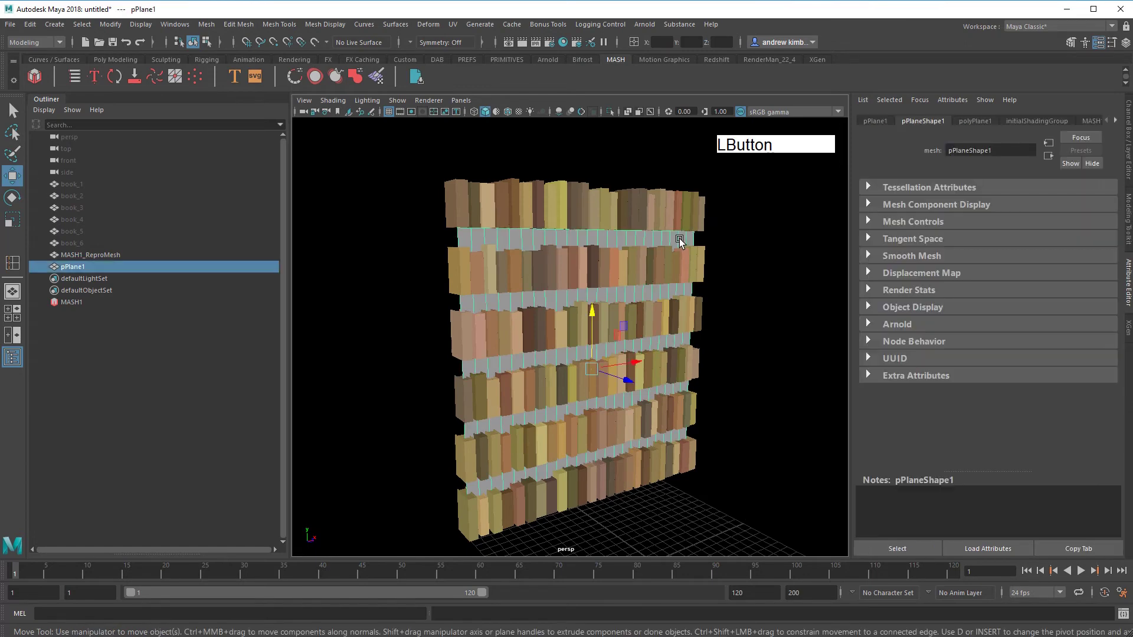
key(ctrl+h)
alt+drag(733, 286, 709, 286)
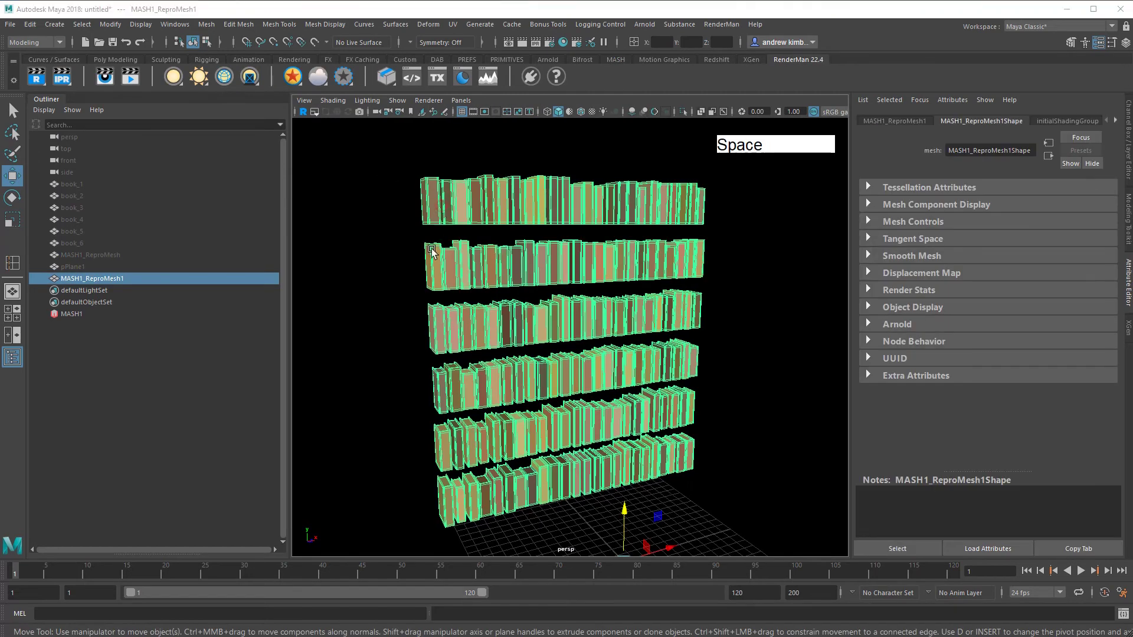
Assign a new RenderMan PxrSurface material to the MASH1_ReproMesh1 book mesh.
key(space)
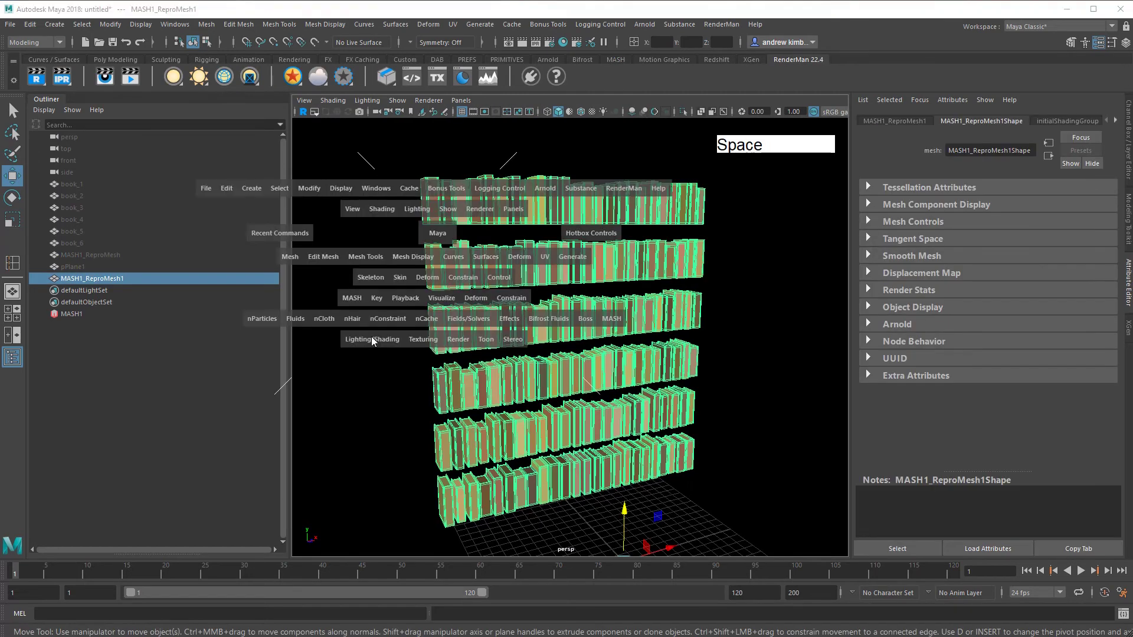
drag(371, 336, 407, 384)
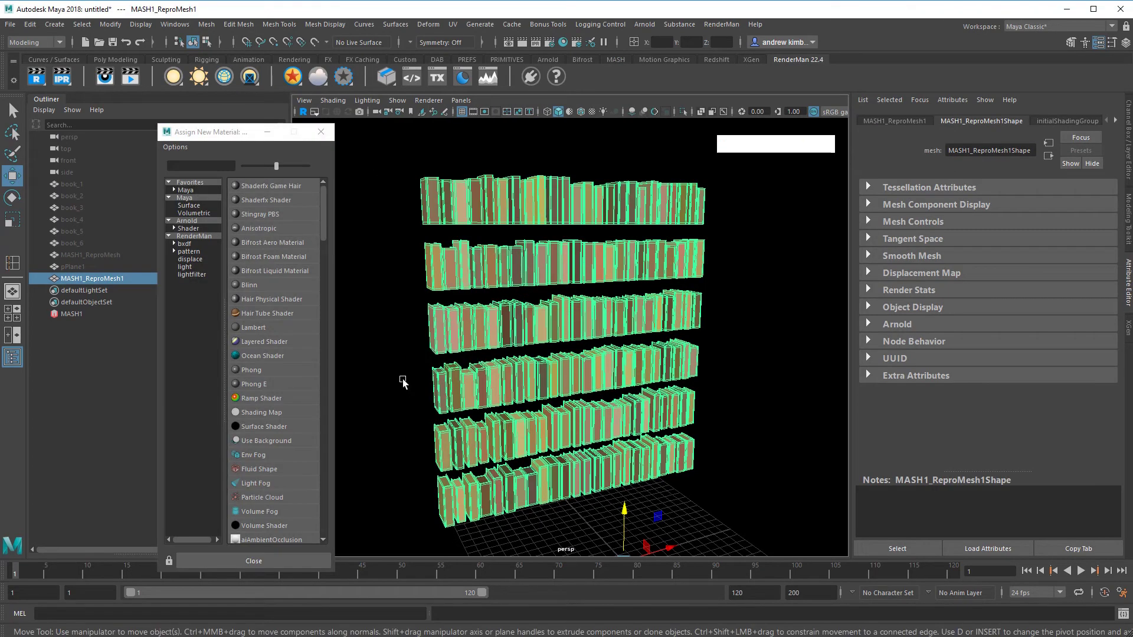
click(197, 235)
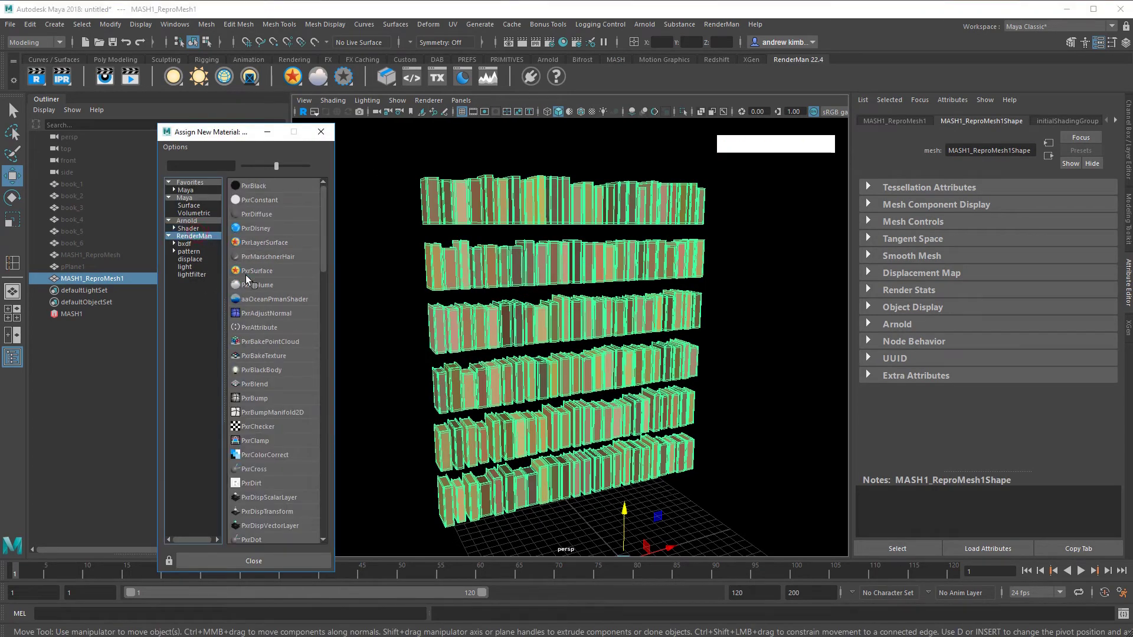
click(264, 270)
click(356, 299)
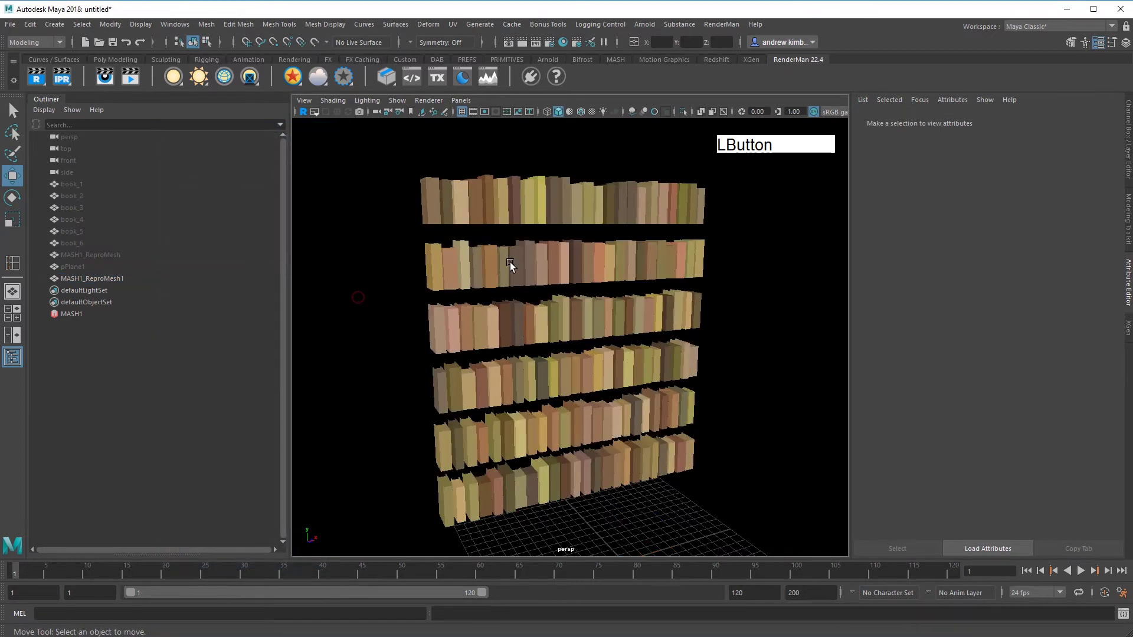
click(487, 266)
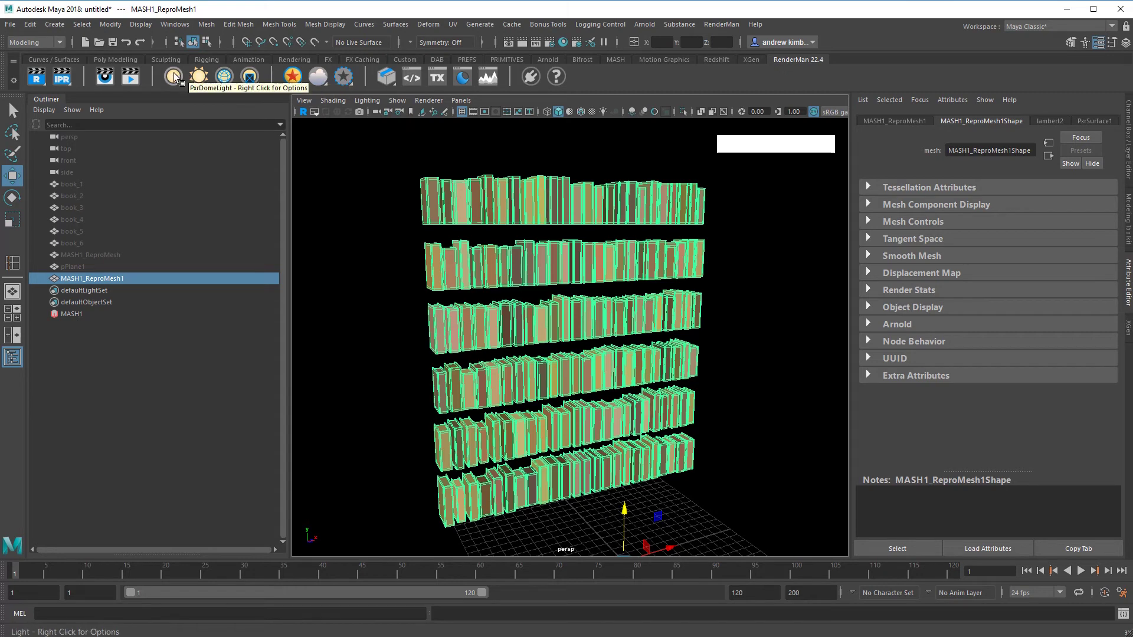
Add a PxrDomeLight and apply the indoor Pixar Atrium environment map to it from the RenderMan preset library.
click(175, 77)
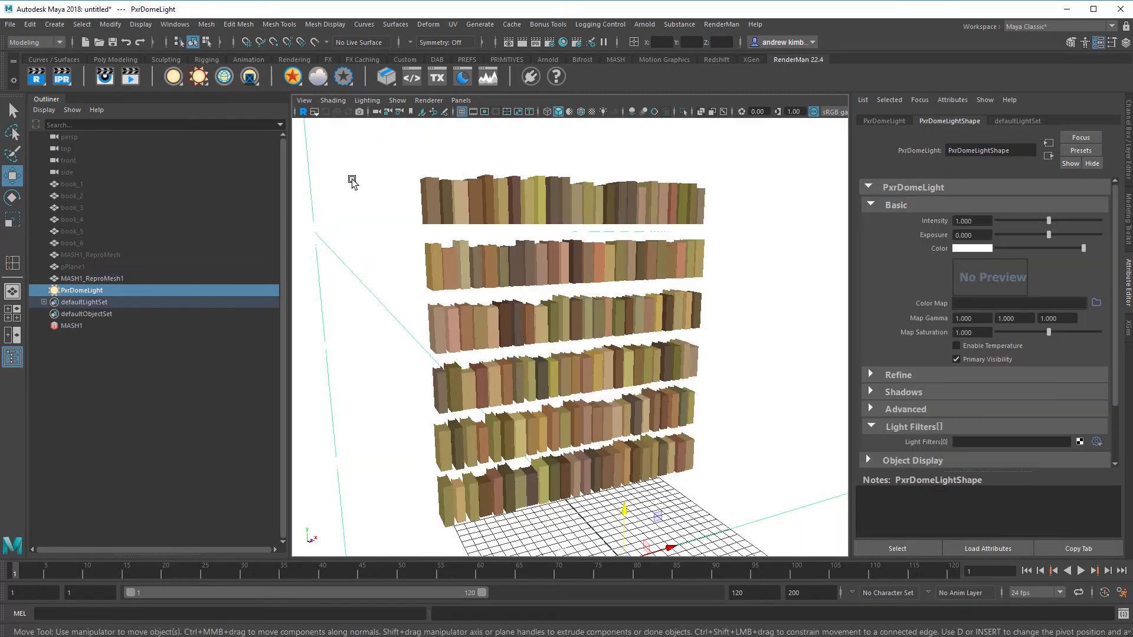
click(352, 179)
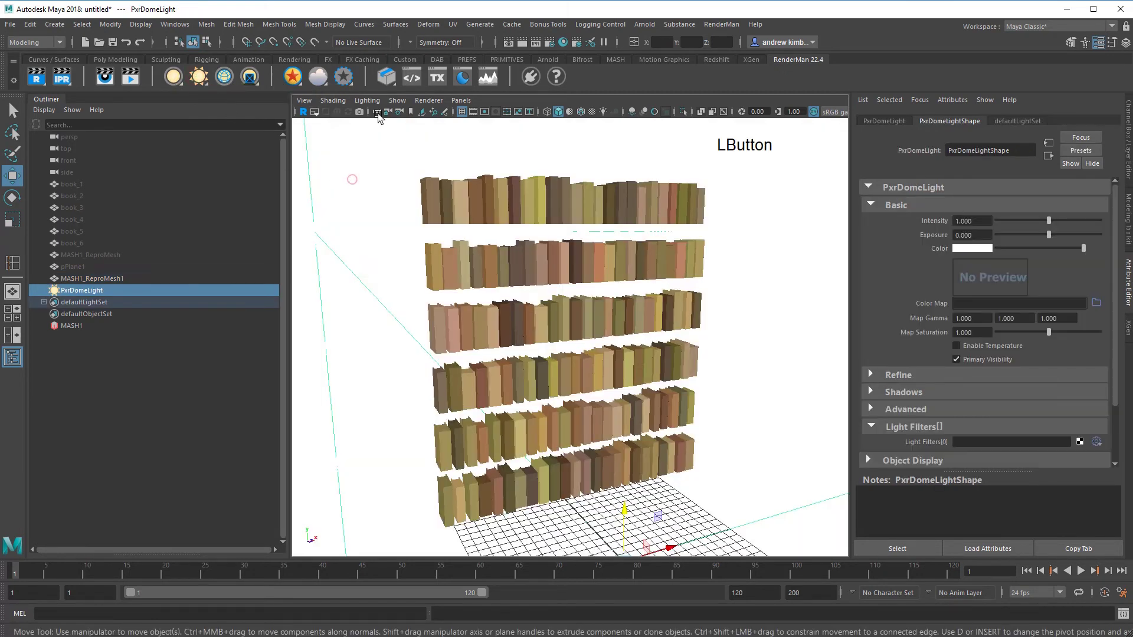
click(457, 78)
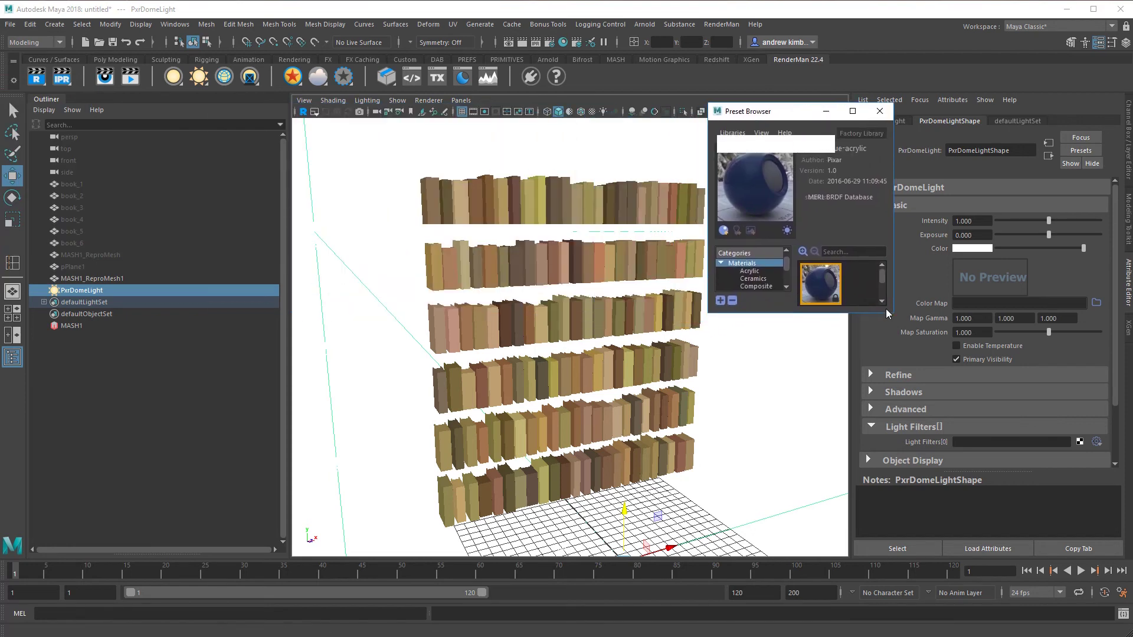
drag(894, 319, 1129, 595)
click(750, 270)
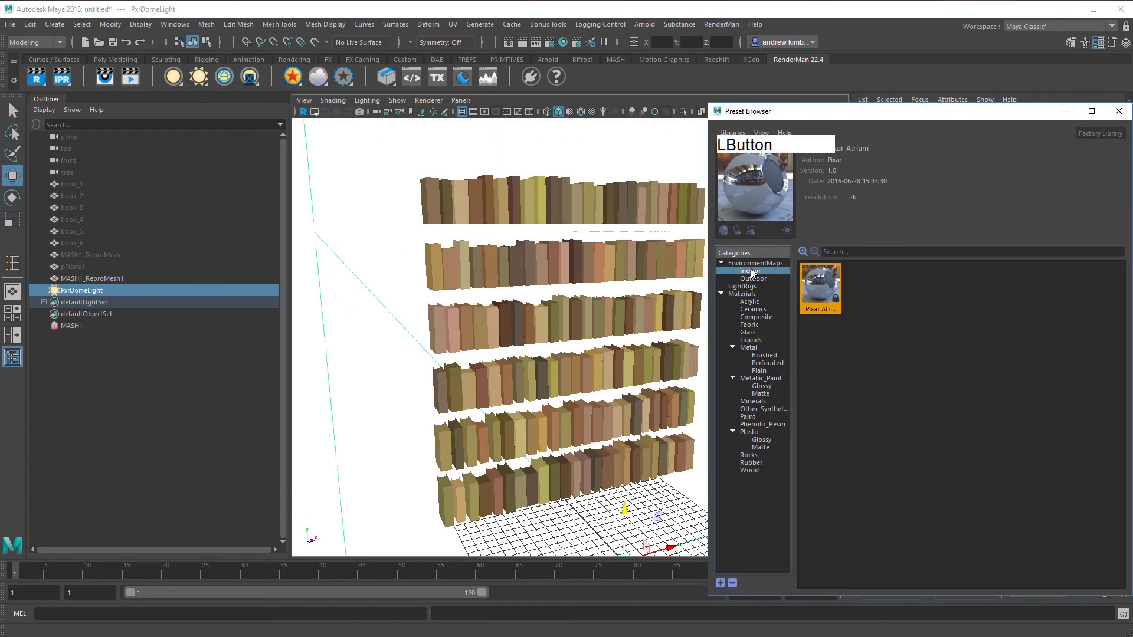
double_click(828, 282)
double_click(715, 111)
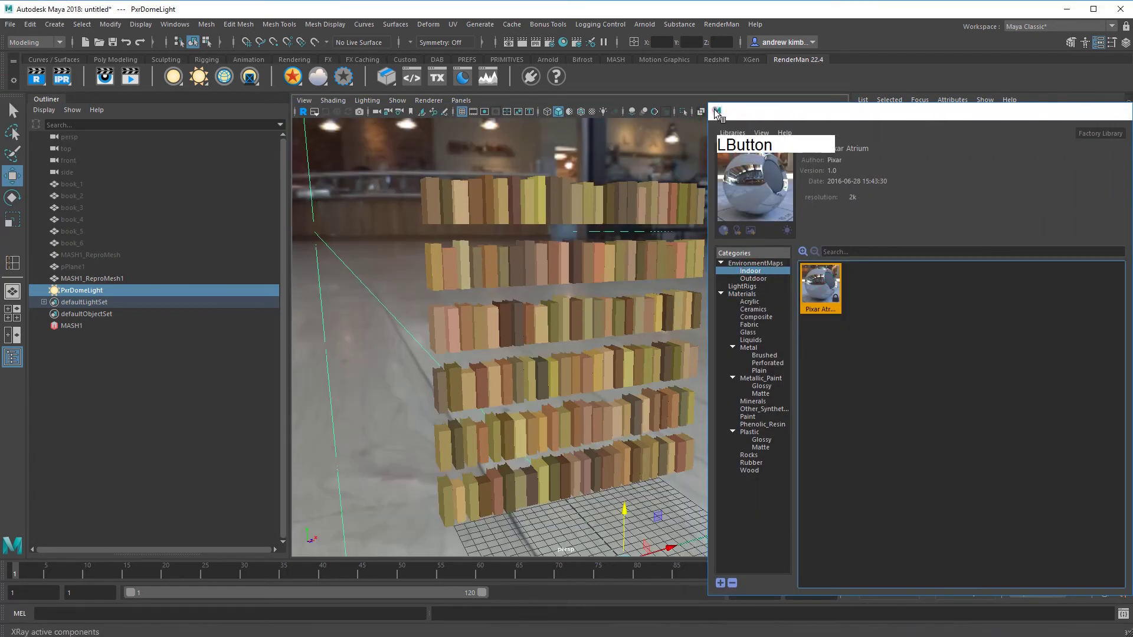
click(607, 186)
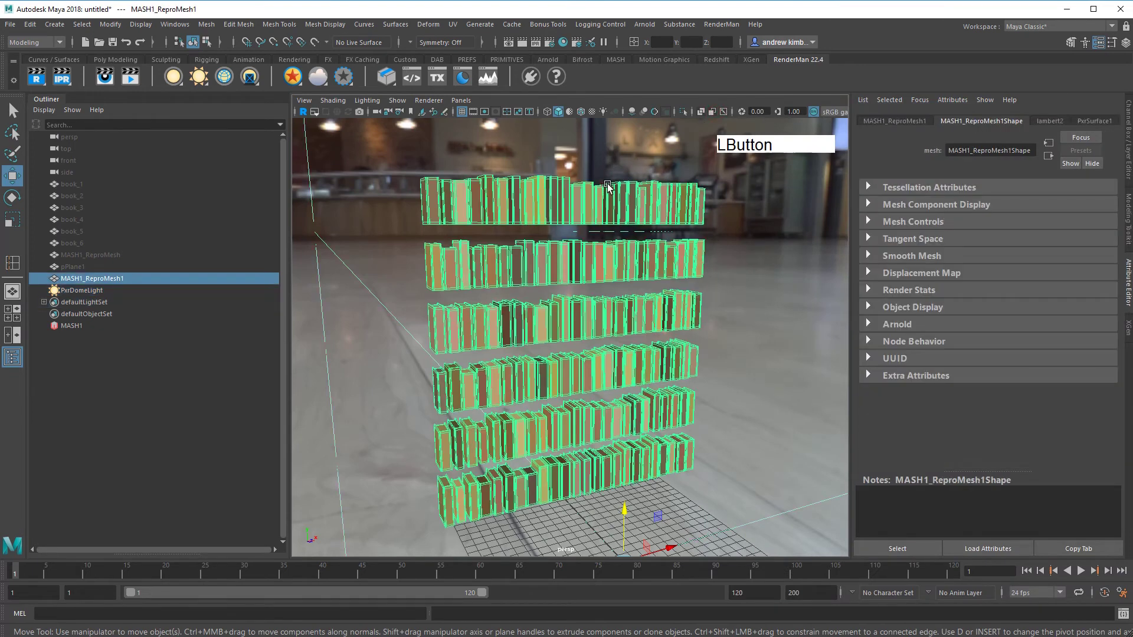
Preview the books with the RenderMan viewport render to check their colours, then stop it.
click(304, 119)
click(296, 112)
click(299, 112)
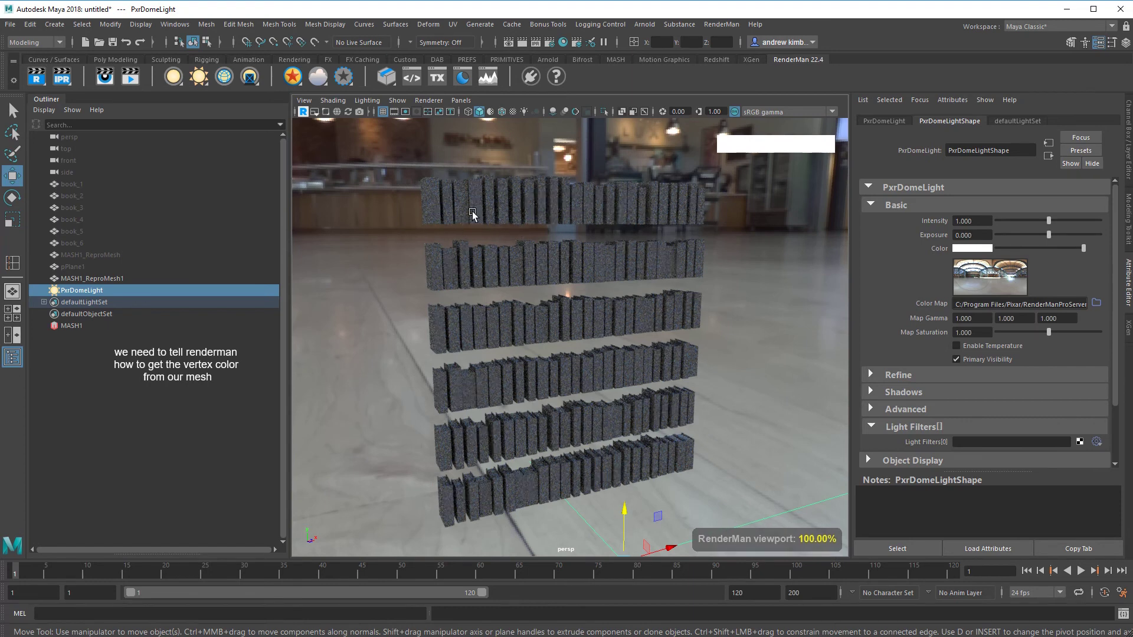
key(Escape)
click(303, 112)
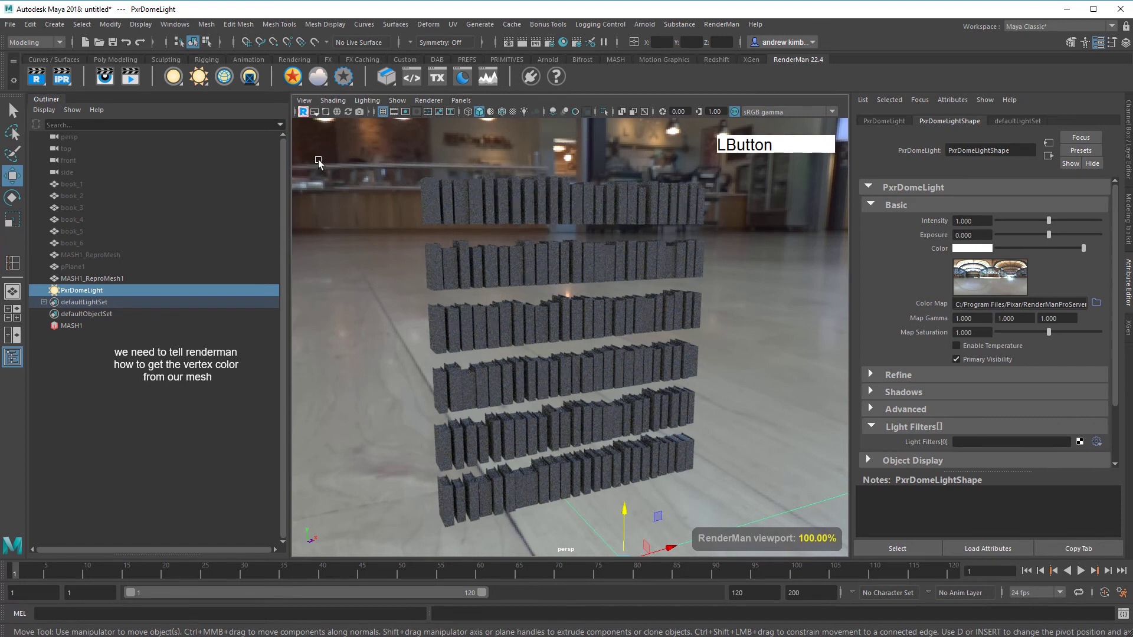
Open Hypershade, graph the PxrSurface1 material's network and widen the node work area.
click(169, 27)
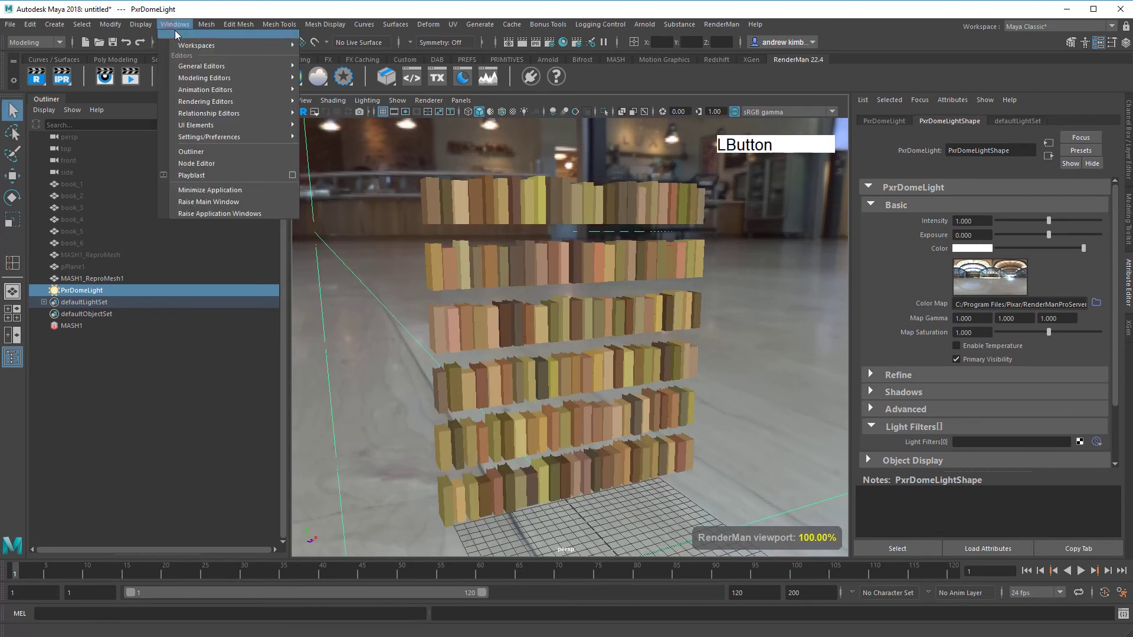
click(169, 27)
click(564, 43)
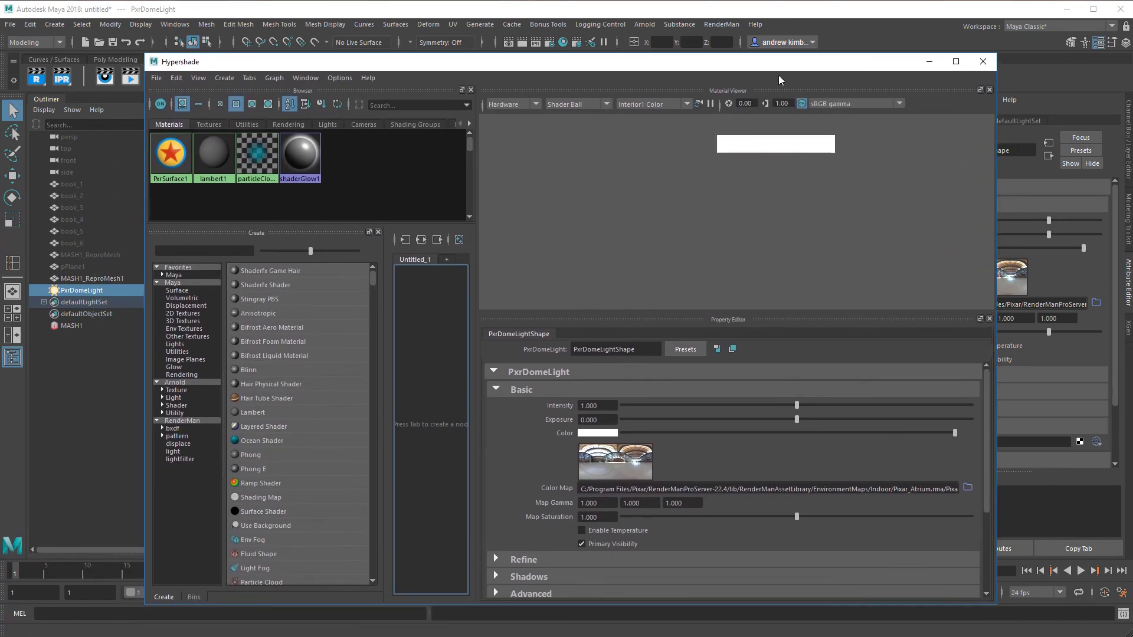
right_drag(171, 152, 172, 184)
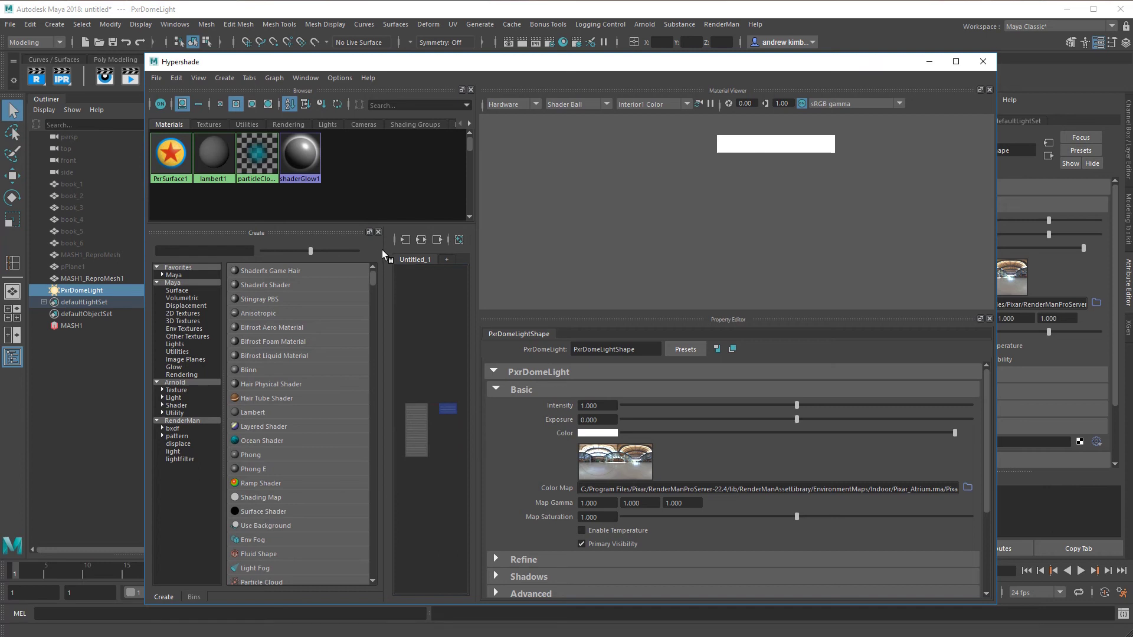
drag(477, 170, 729, 170)
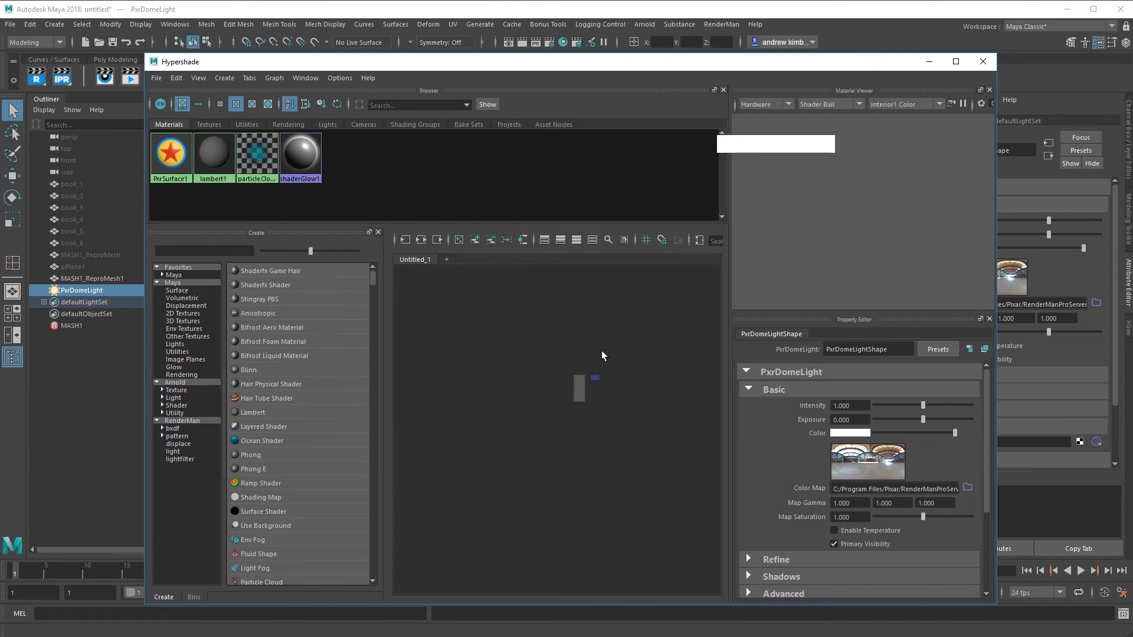
scroll(603, 353, up, 5)
alt+middle_drag(605, 313, 555, 349)
scroll(568, 357, up, 1)
click(568, 356)
scroll(565, 376, up, 1)
Create a PxrPrimvar node and connect its Result RGB to the Diffuse Color of PxrSurface1.
key(Tab)
text(px)
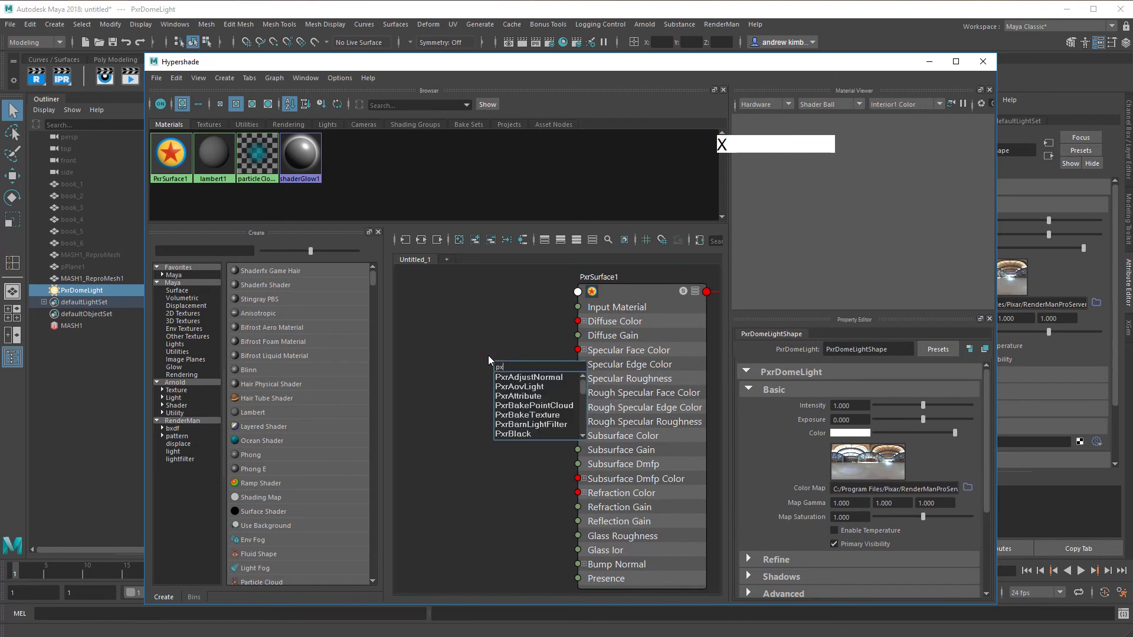
text(rpri)
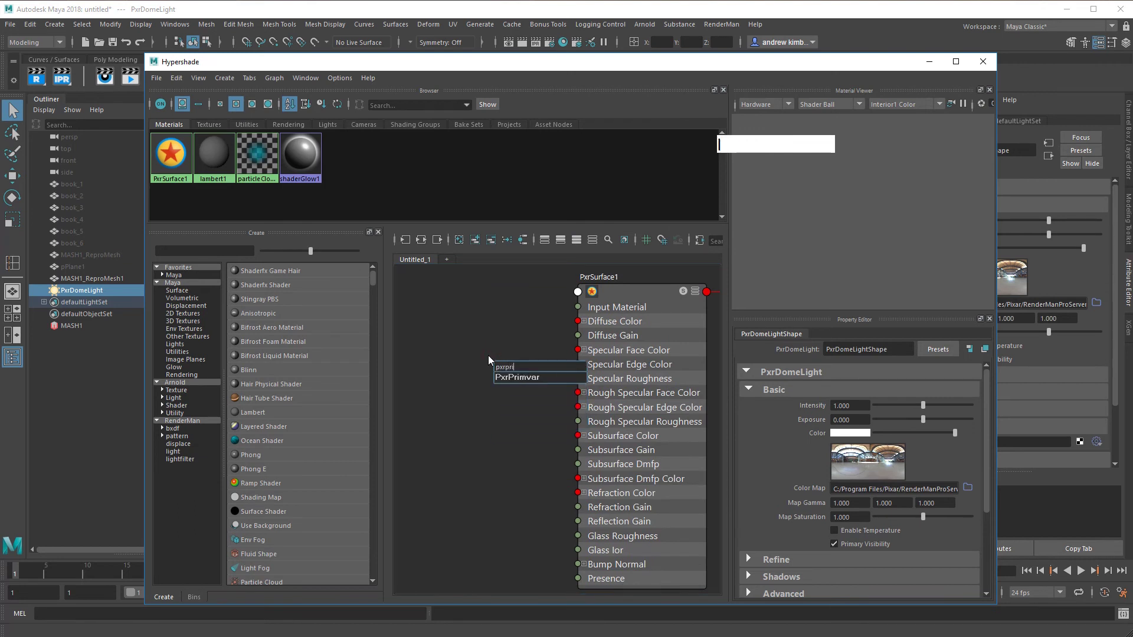
click(506, 379)
key(3)
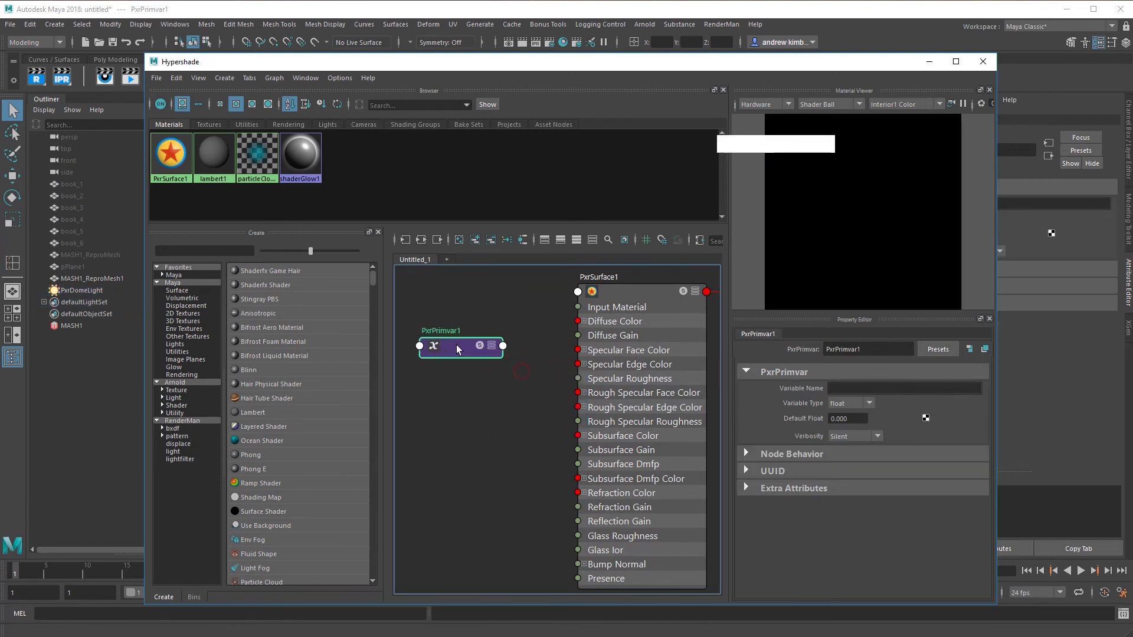
click(478, 305)
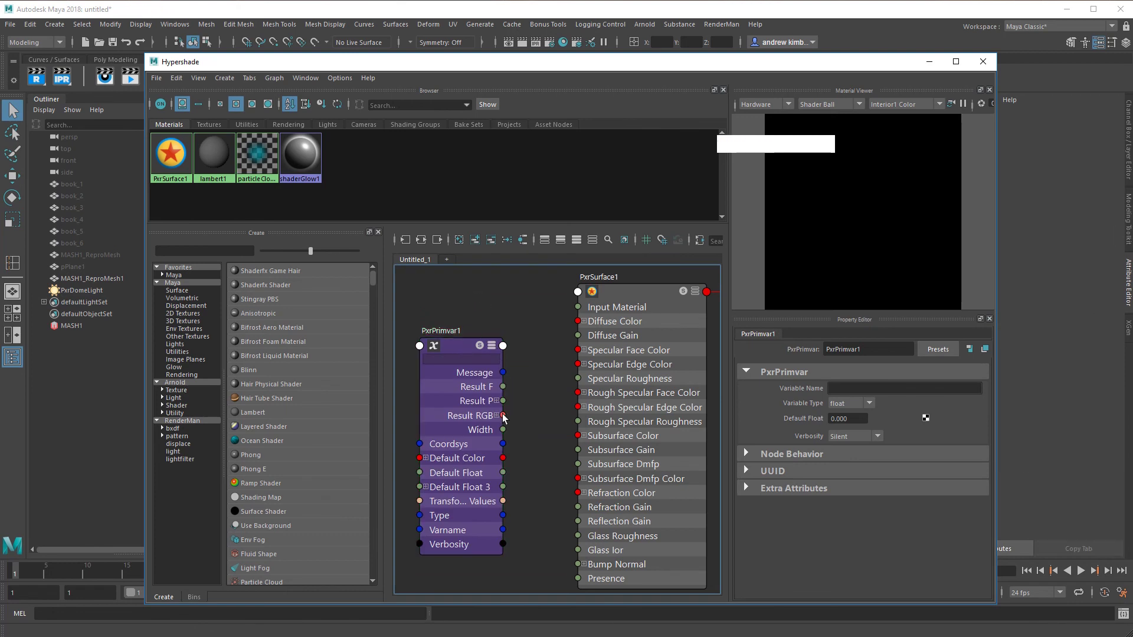
drag(566, 330, 577, 321)
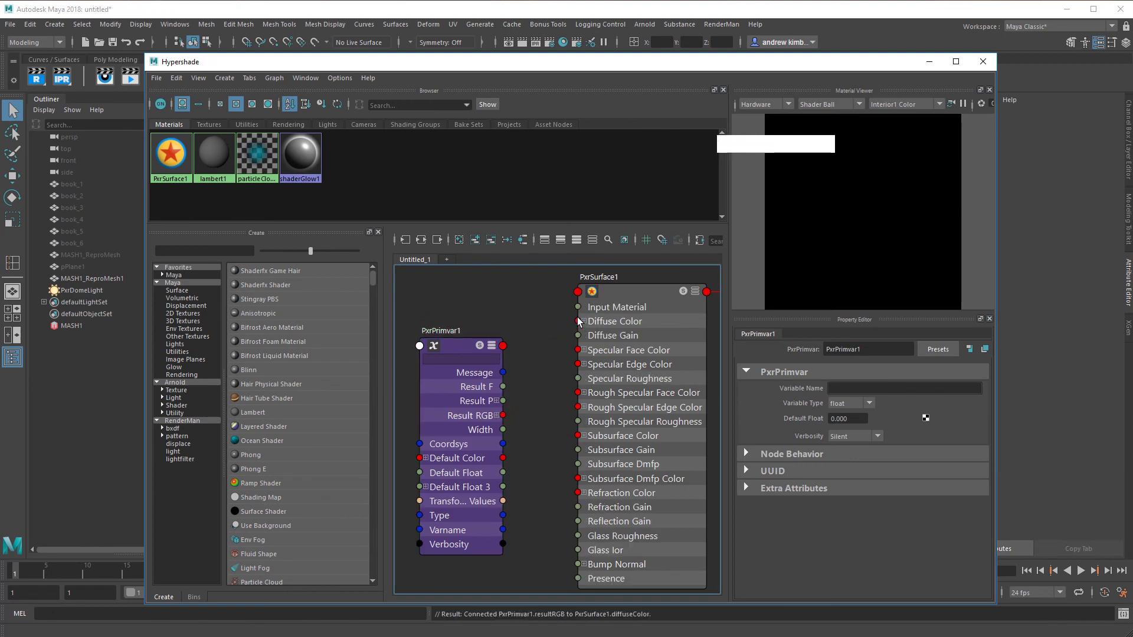
Set the PxrPrimvar node's Variable Name to Cs and its Variable Type to color.
click(861, 388)
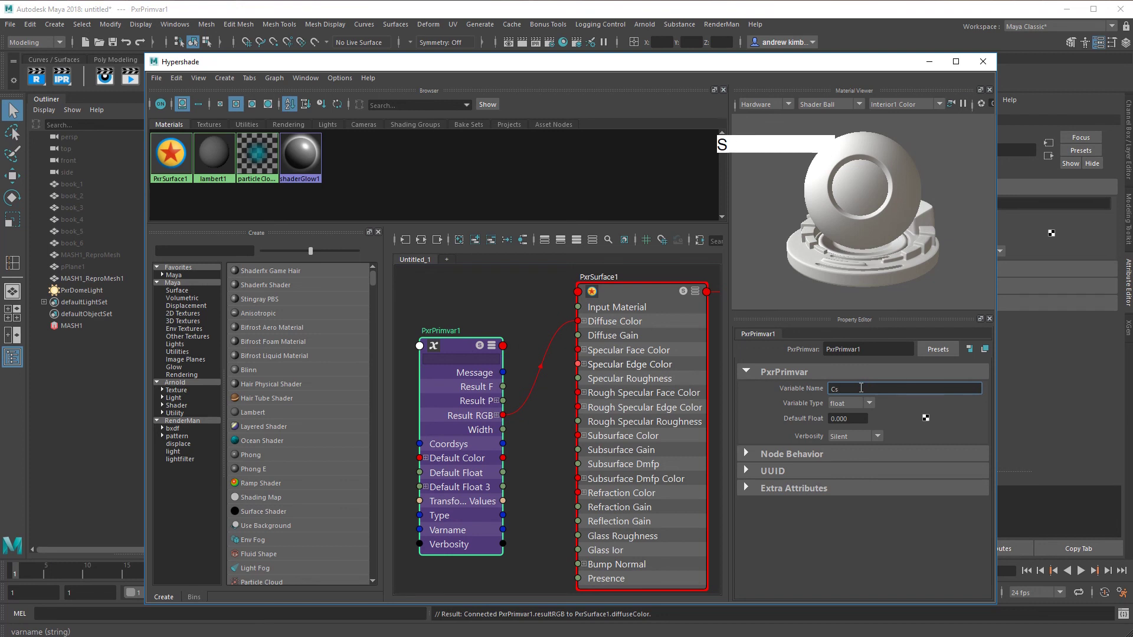
click(838, 407)
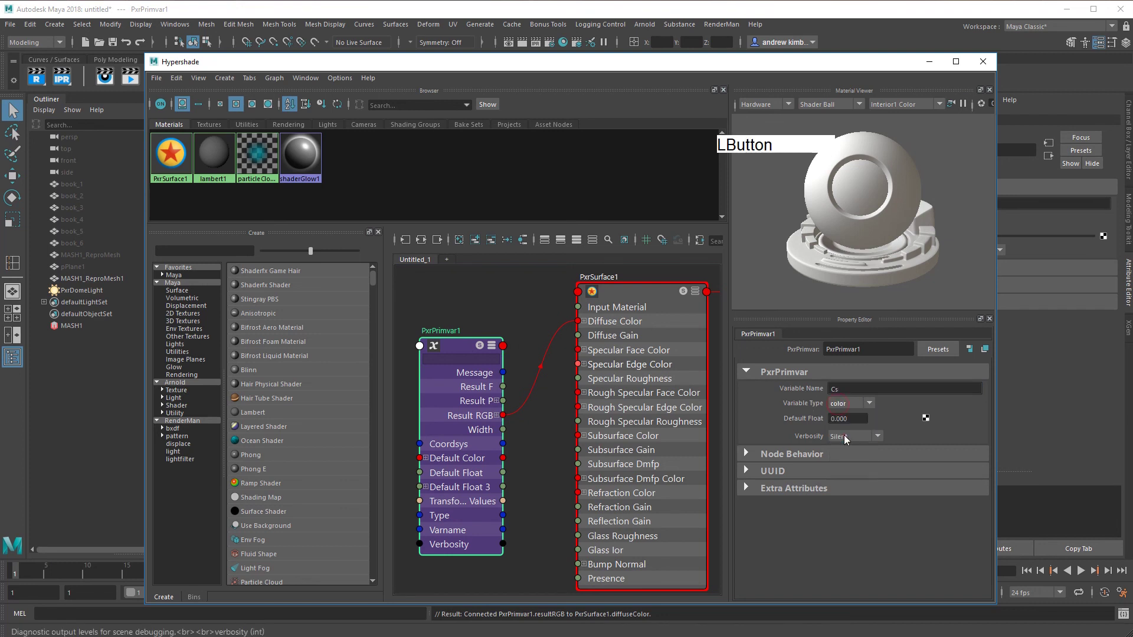
click(849, 425)
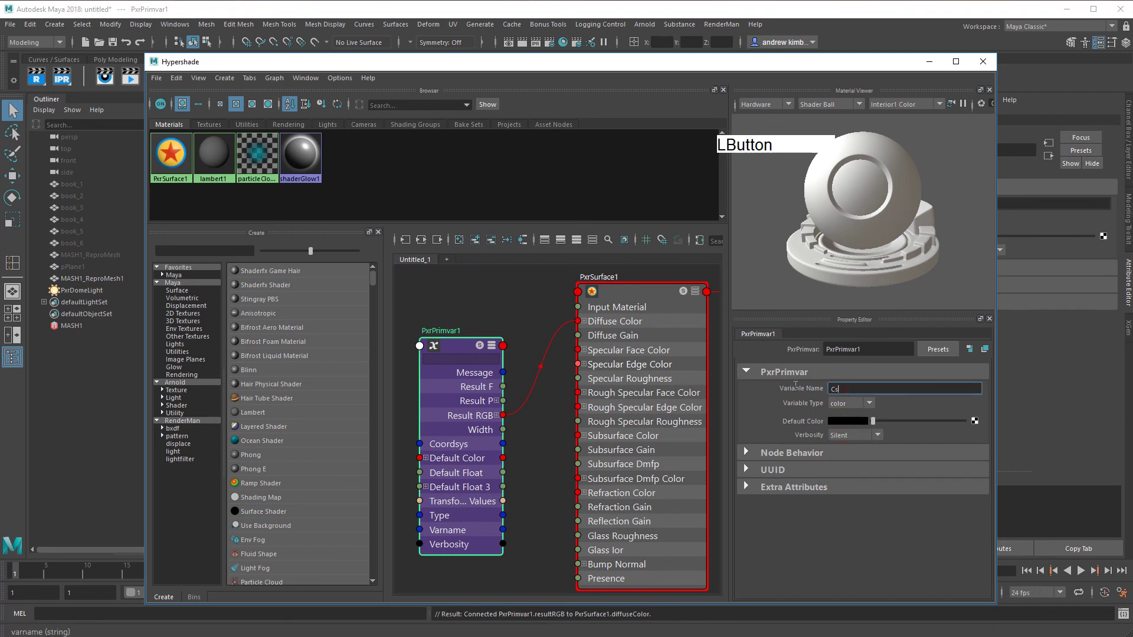
click(493, 305)
Assign the PxrSurface1 material to the book mesh and start the RenderMan render in the perspective viewport.
drag(548, 69, 555, 323)
click(550, 271)
right_click(642, 546)
right_drag(643, 545, 644, 512)
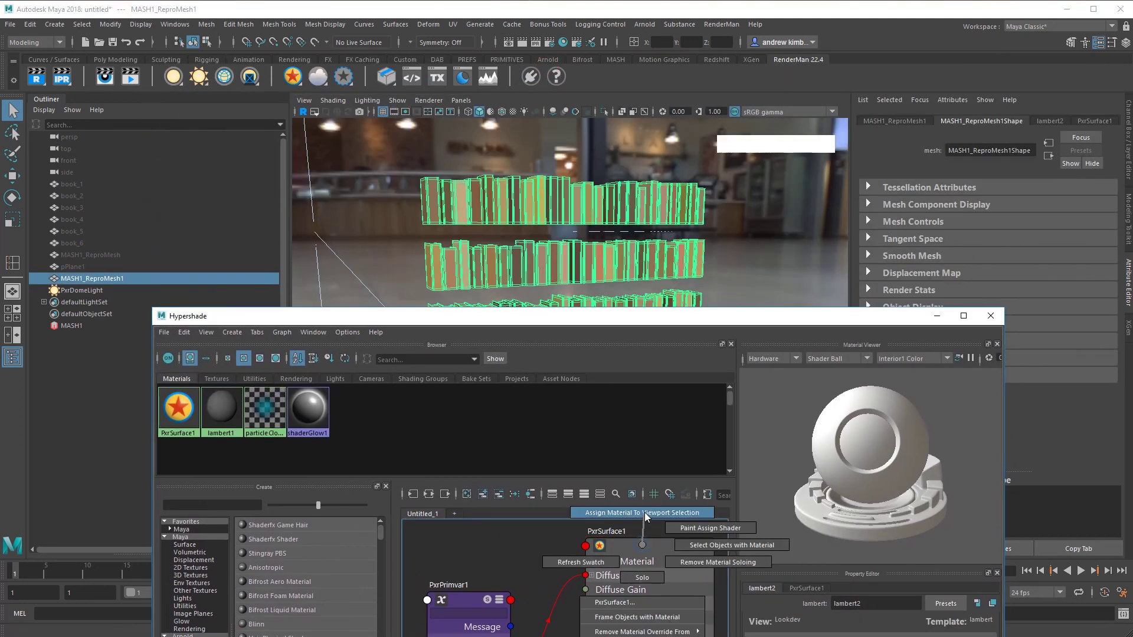
drag(746, 318, 762, 577)
click(753, 486)
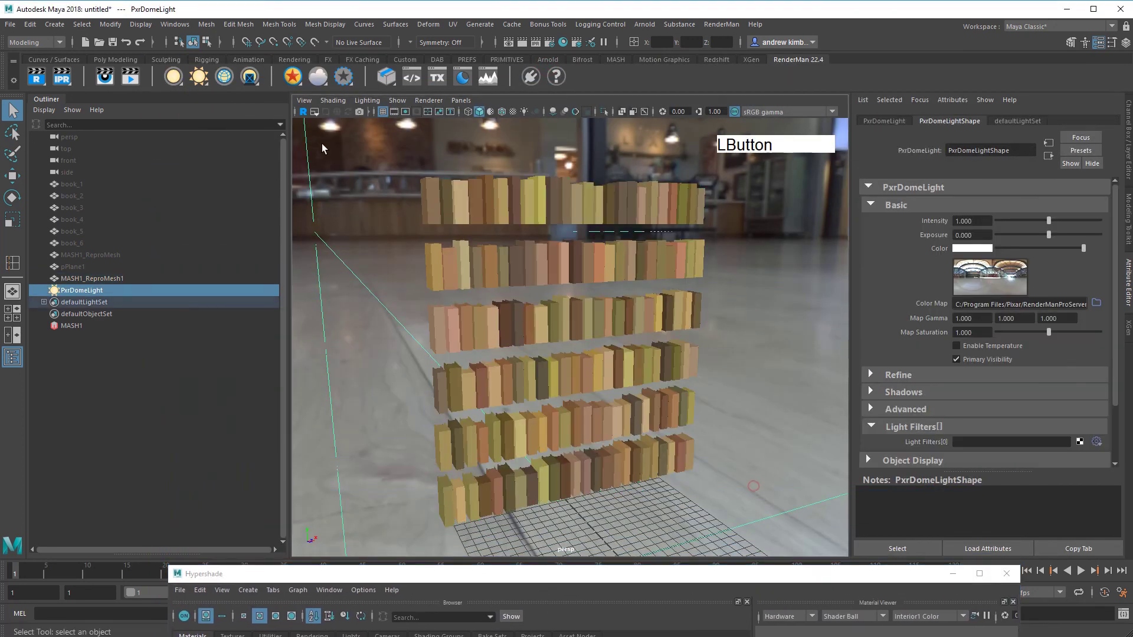
click(303, 112)
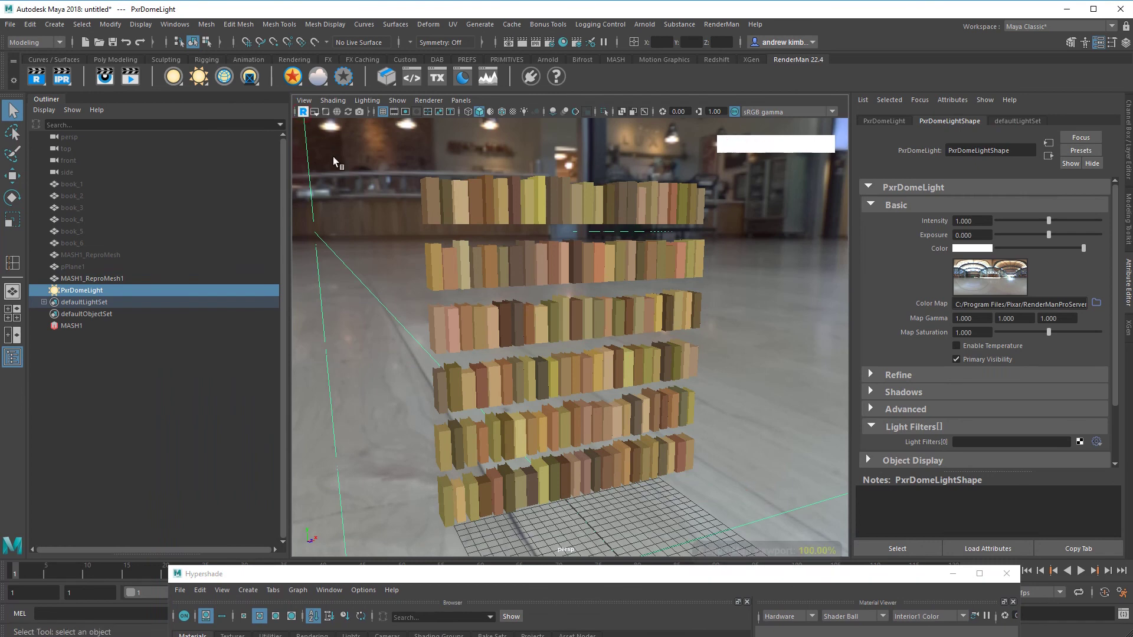